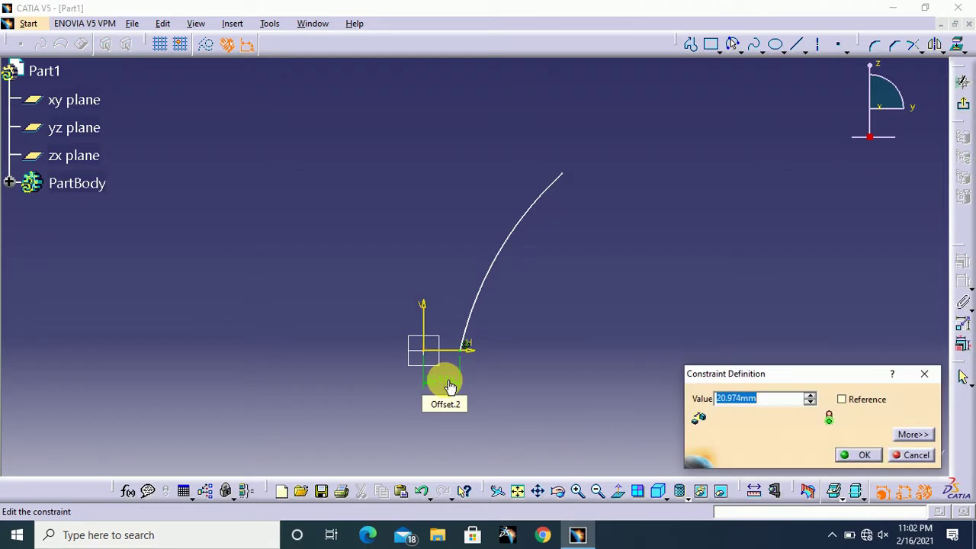
Set the arc's lower end 10 mm from the vertical axis and dimension its upper end 200 mm above the horizontal axis.
left_click(864, 455)
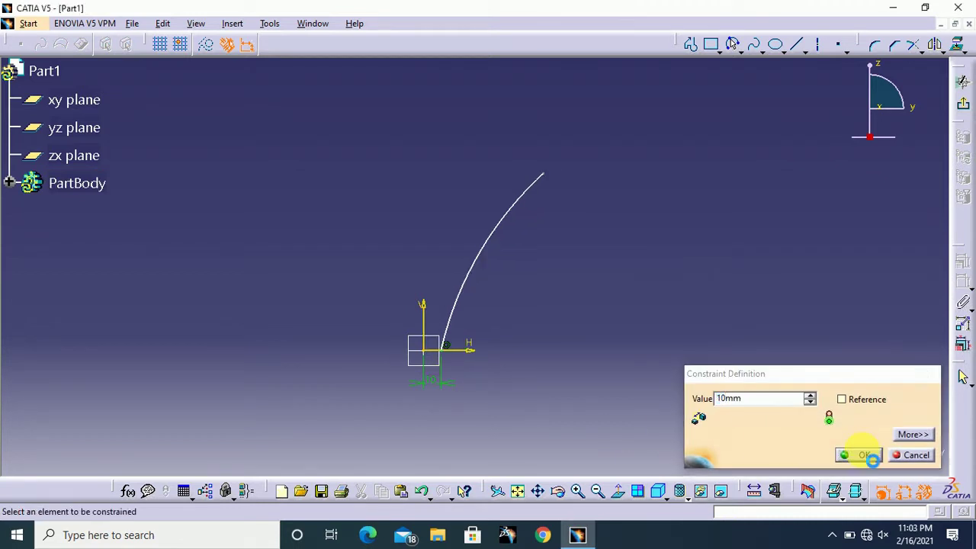
left_click(544, 179)
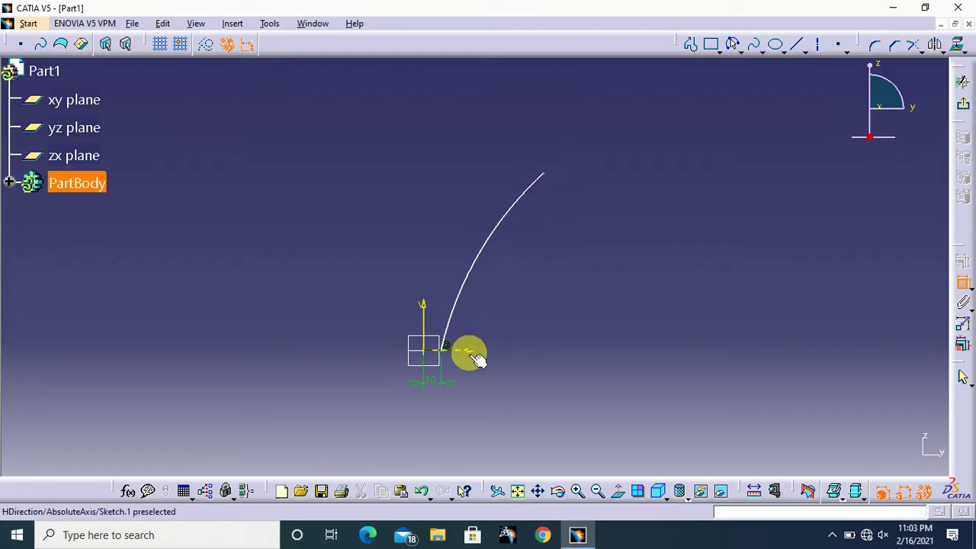
left_click(467, 352)
left_click(636, 264)
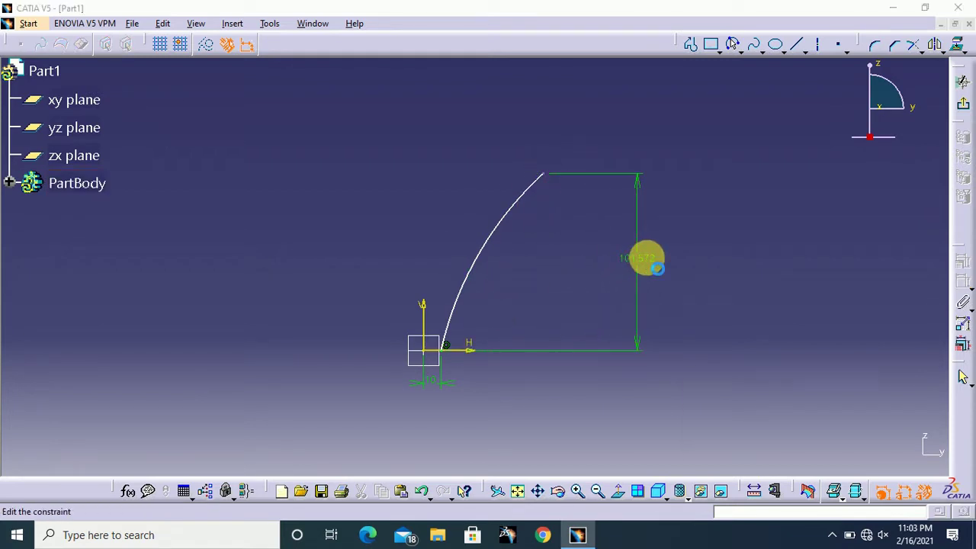
double_click(649, 263)
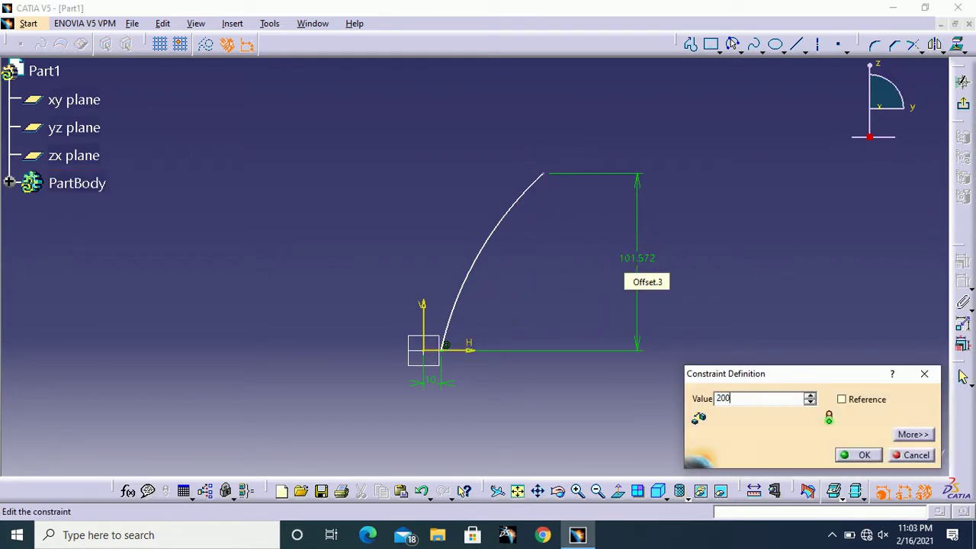
type("200")
key("Return")
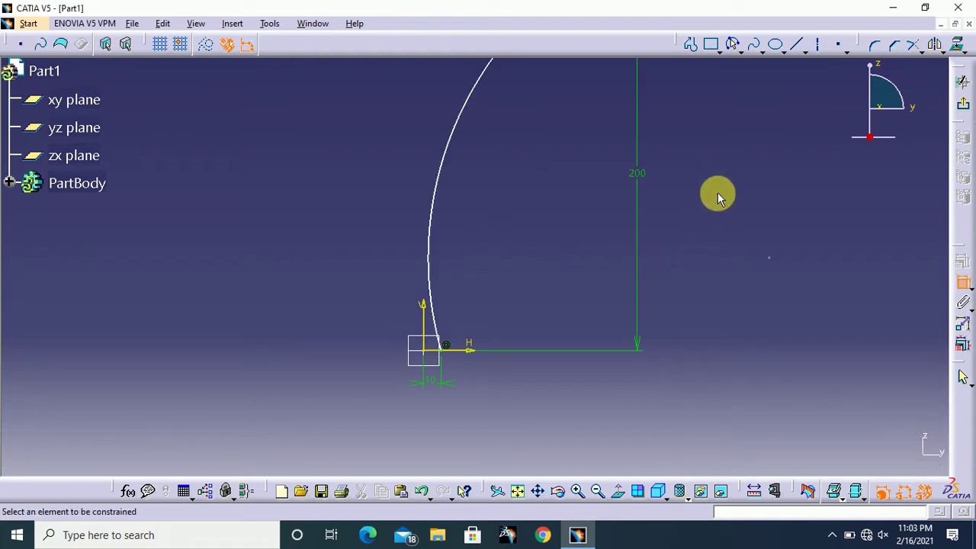
Dimension the arc's radius and set it to 200 mm.
mouse_move(711, 196)
middle_mouse_down()
mouse_move(699, 221)
mouse_move(647, 178)
mouse_move(690, 210)
middle_mouse_up()
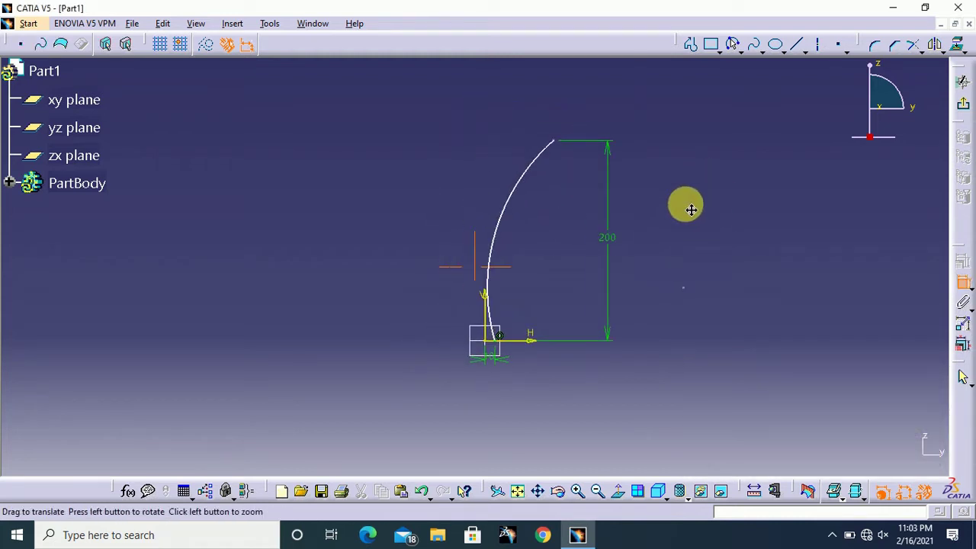
left_click(506, 203)
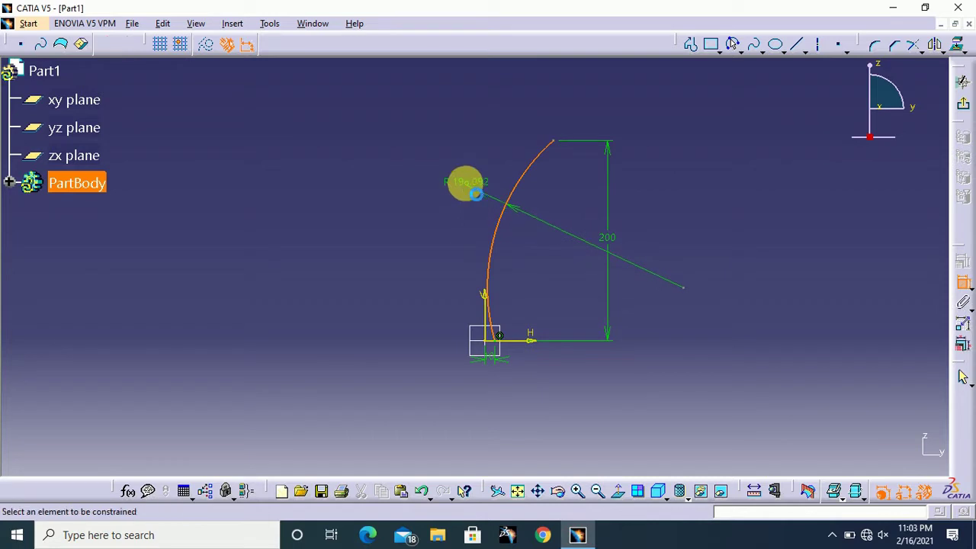
left_click(475, 194)
double_click(473, 186)
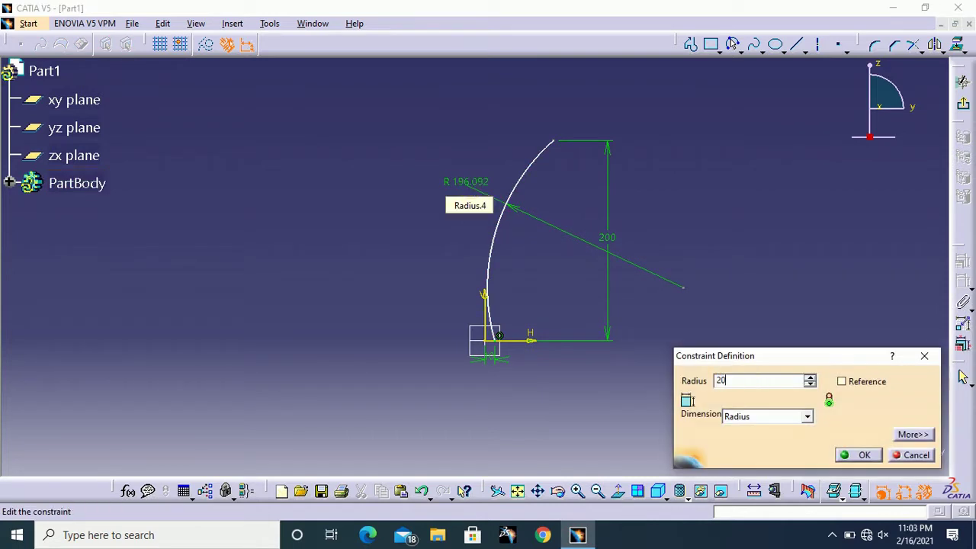
type("200")
key("Return")
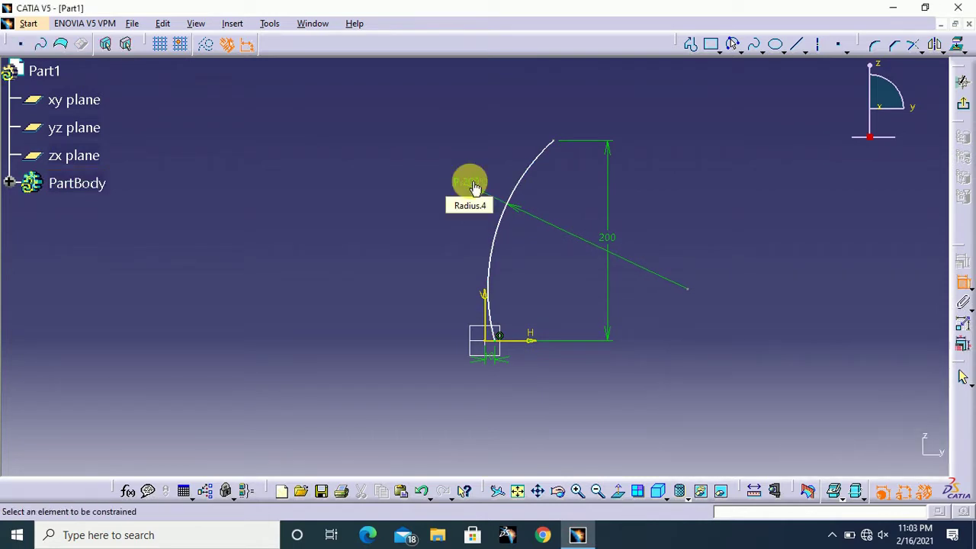
Dimension the arc's upper end 150 mm from the vertical axis and exit the sketch.
left_click(555, 143)
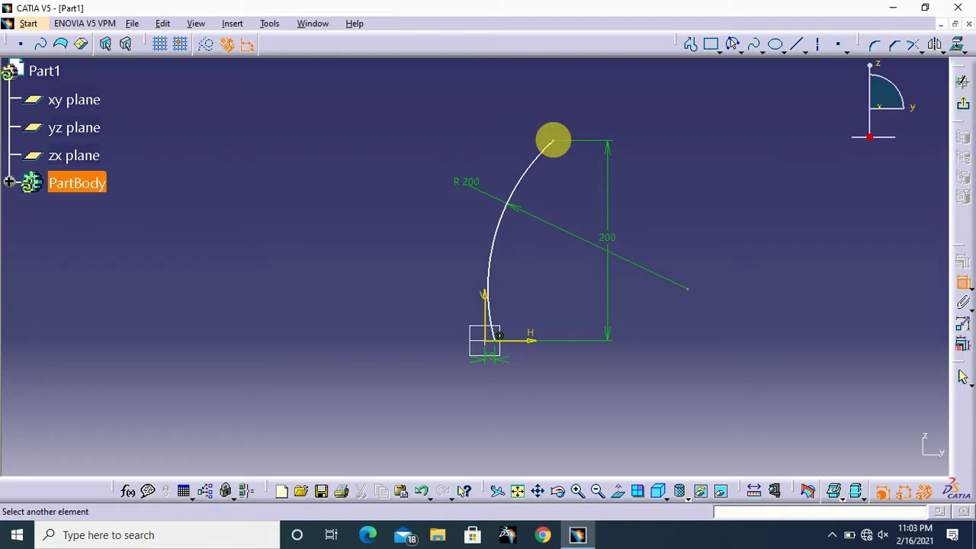
left_click(490, 300)
left_click(513, 101)
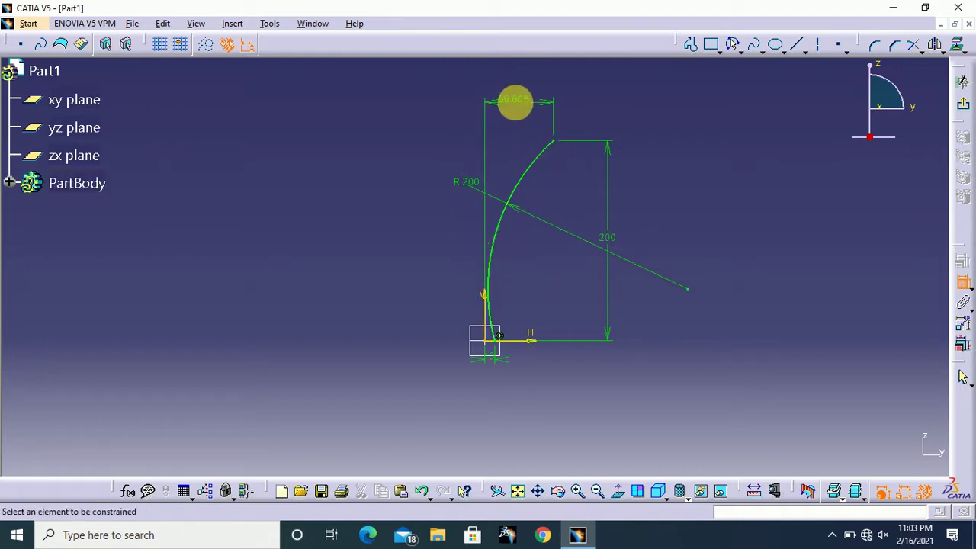
double_click(516, 101)
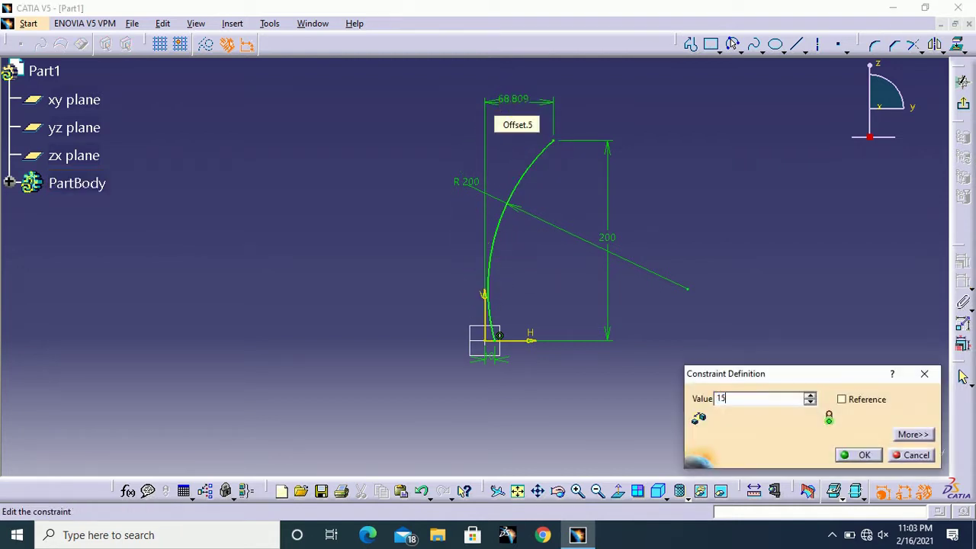
key("Return")
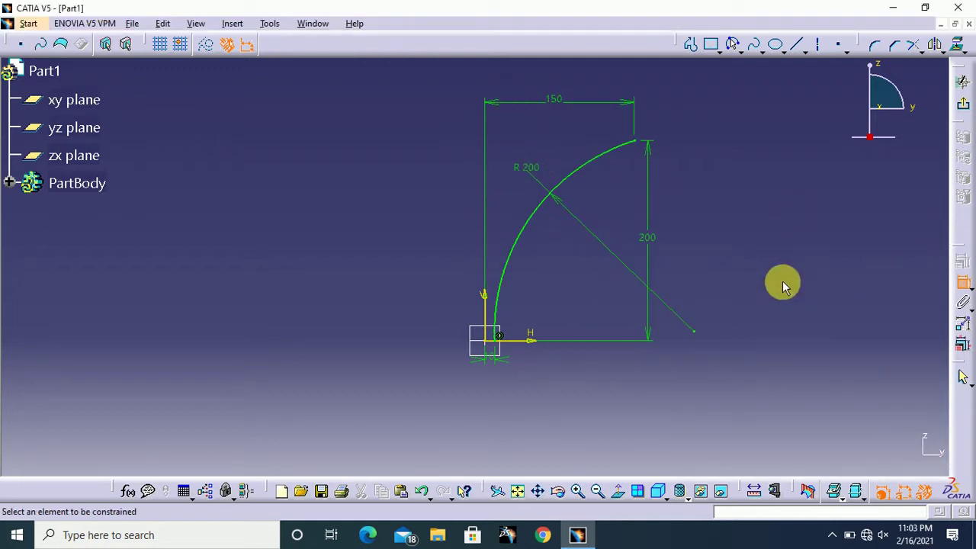
left_click(958, 46)
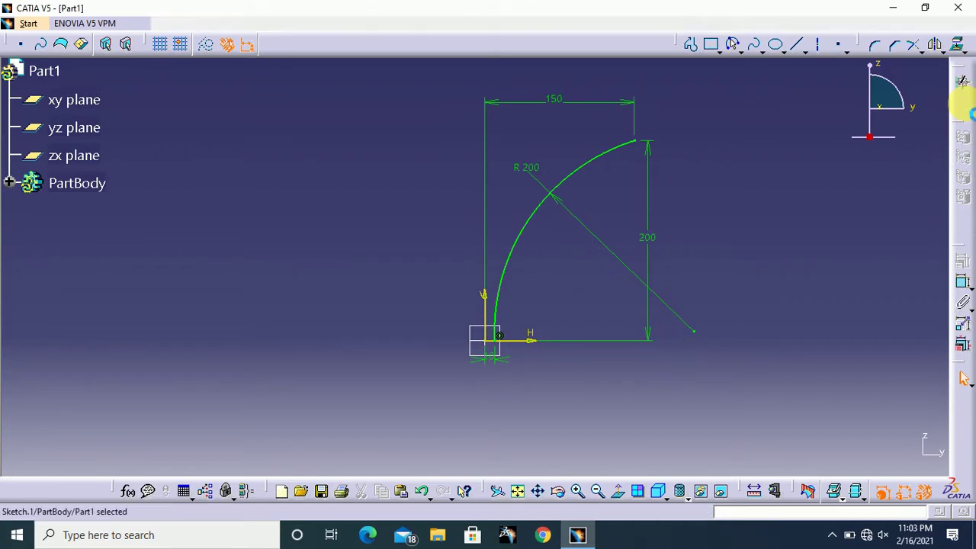
left_click(720, 244)
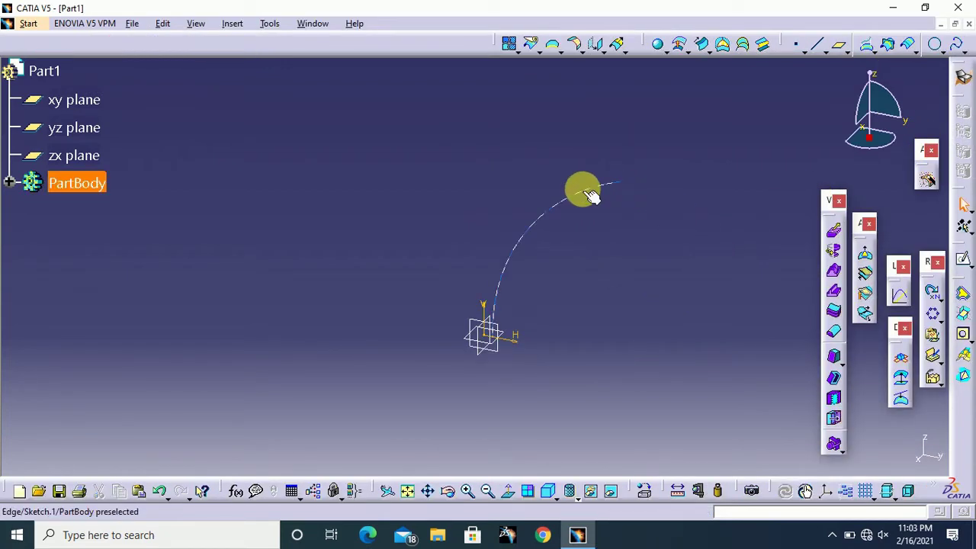
Create a circular pattern of the arc sketch about the Z axis with 2 instances at 45 deg spacing.
left_click(932, 313)
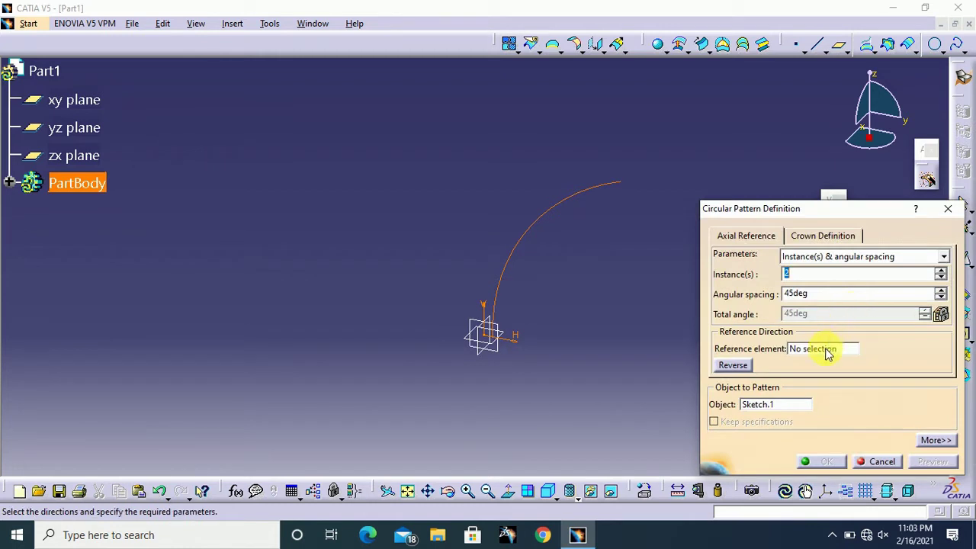
right_click(829, 353)
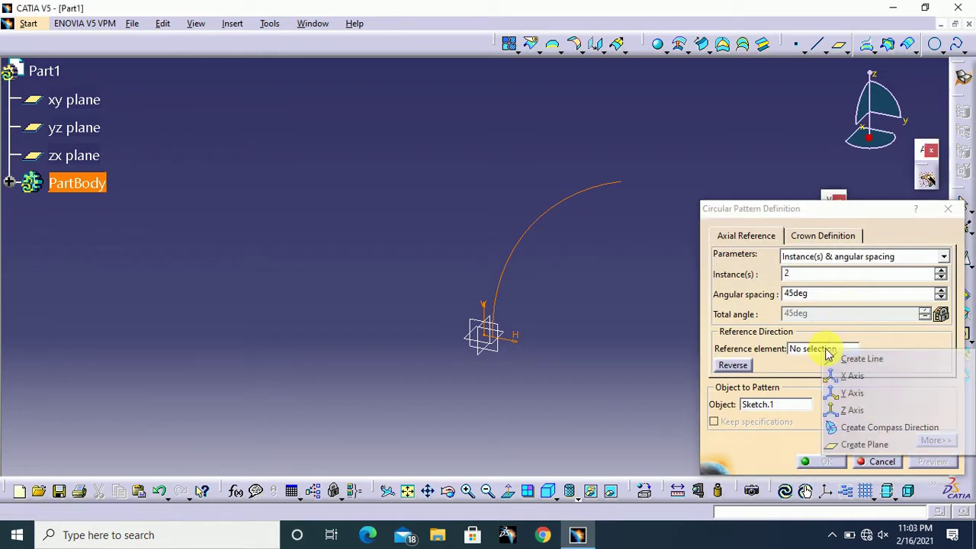
left_click(859, 412)
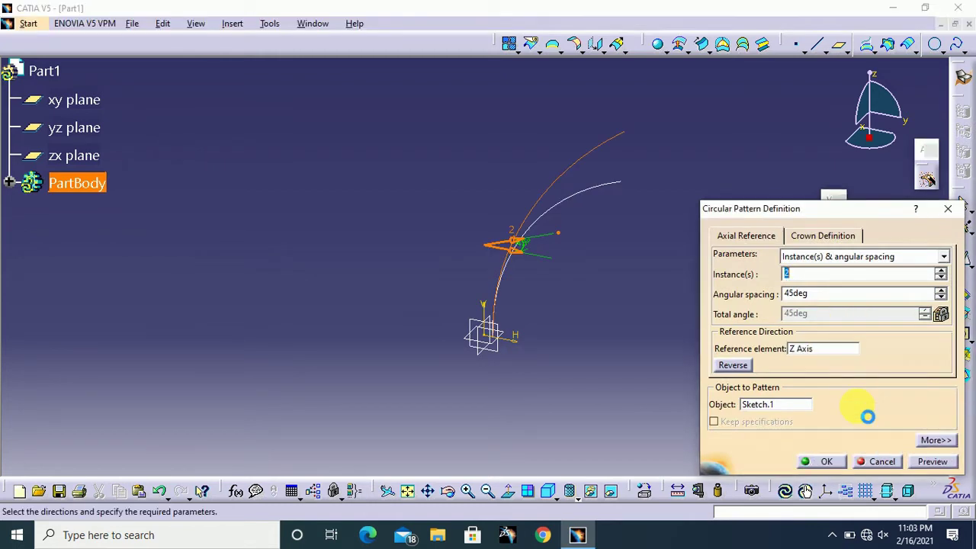
left_click(828, 462)
left_click(585, 365)
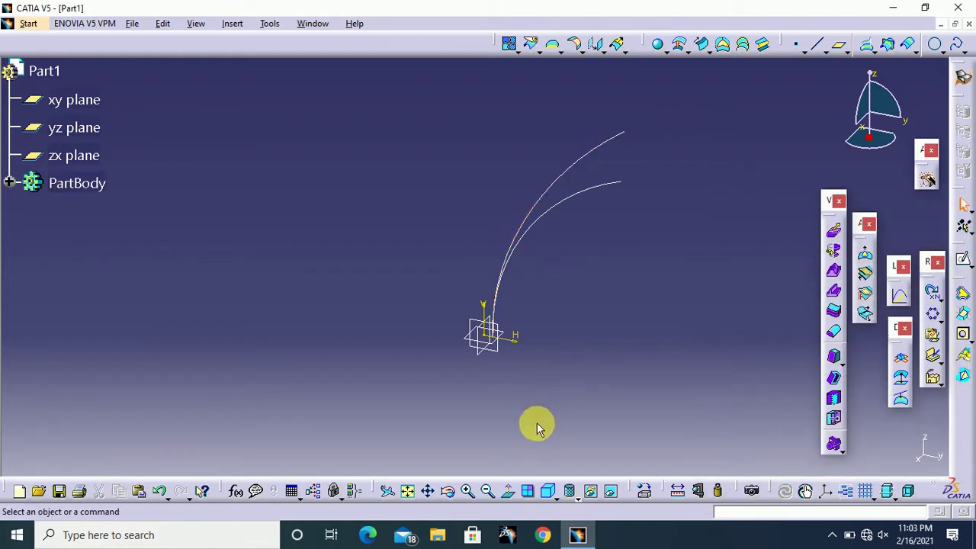
Create a plane through three points: the origin, the original arc's upper end and the patterned arc's upper end.
left_click(507, 491)
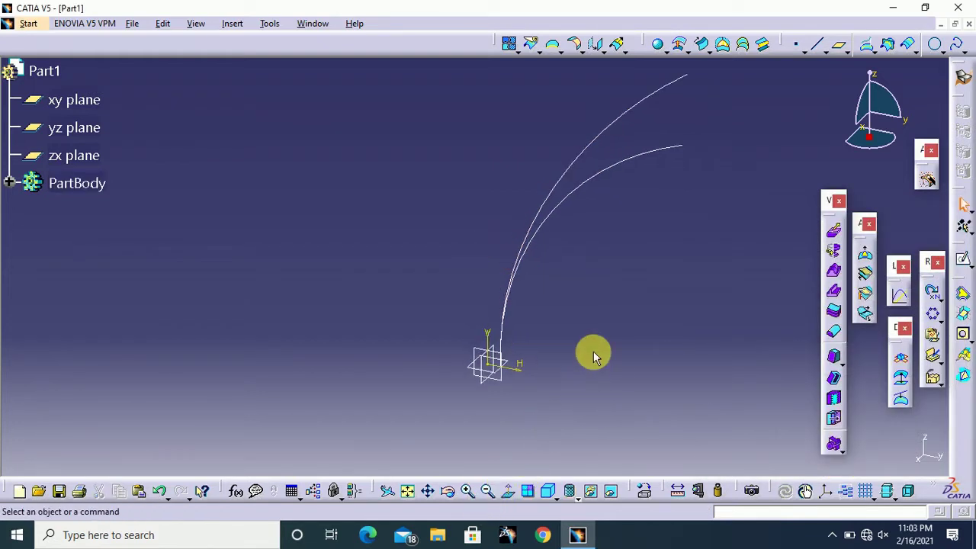
middle_click_drag(594, 355, 589, 307)
middle_click_drag(569, 369, 579, 344, "ctrl")
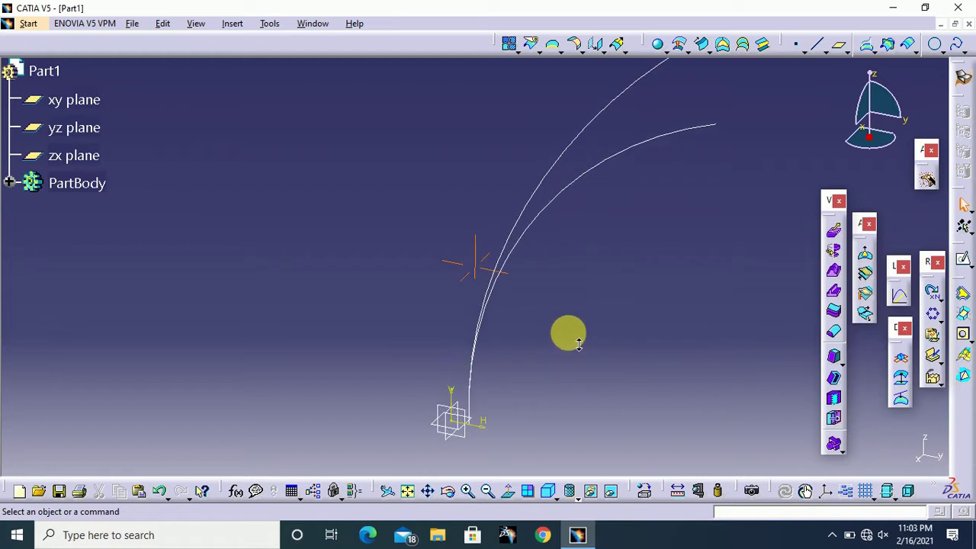
middle_click_drag(594, 306, 527, 304)
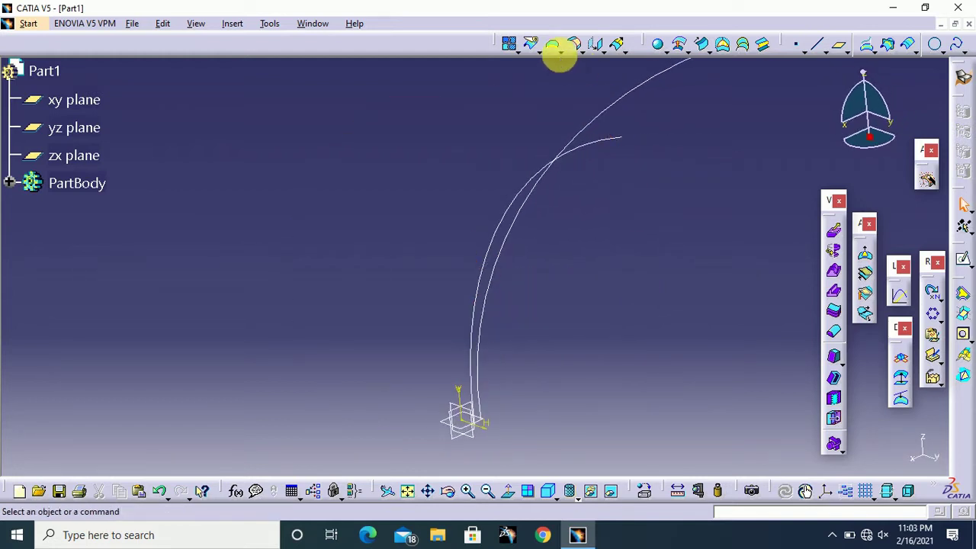
left_click(840, 46)
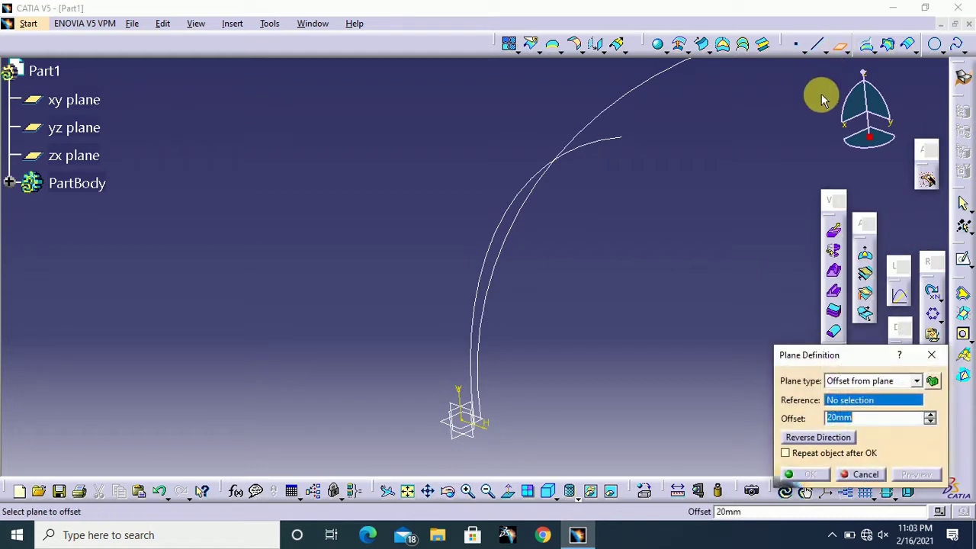
middle_click_drag(736, 104, 740, 145)
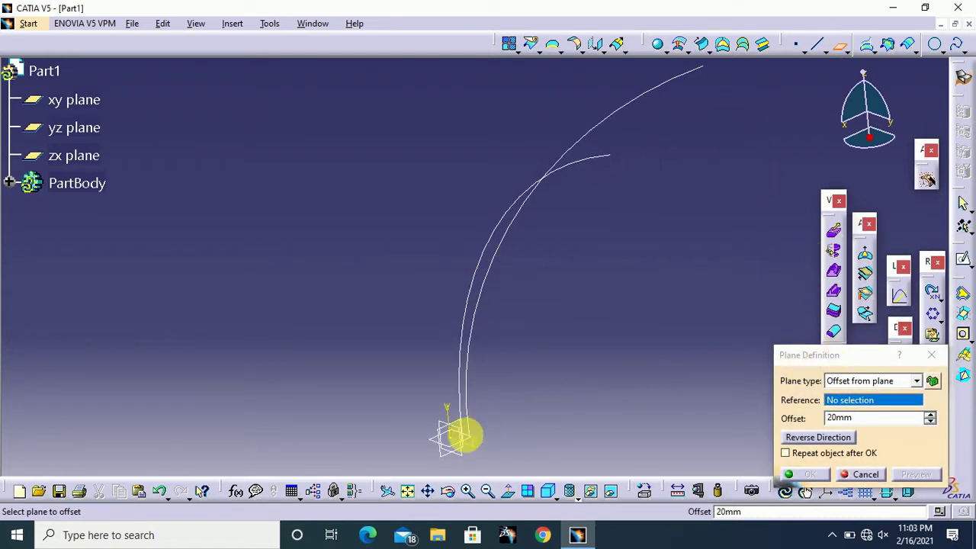
left_click(451, 441)
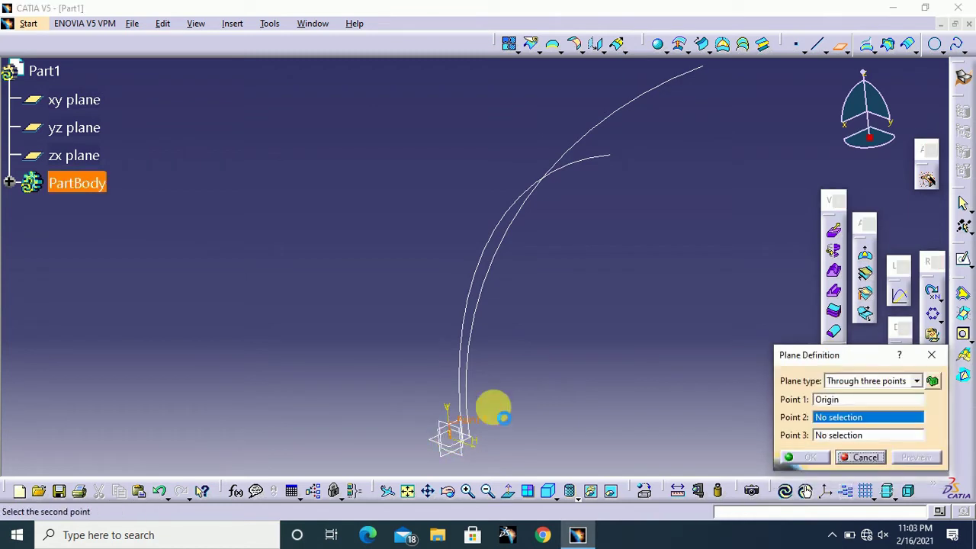
left_click(610, 157)
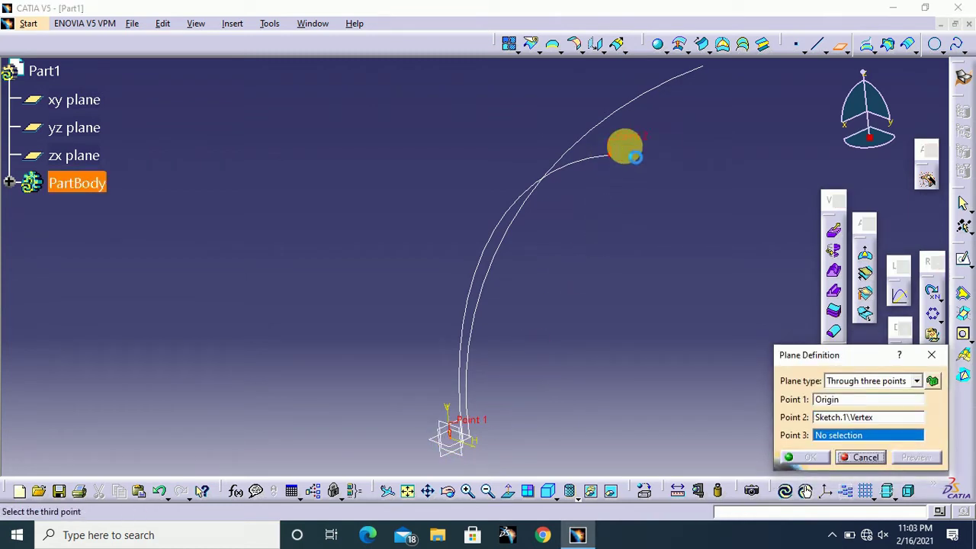
left_click(703, 67)
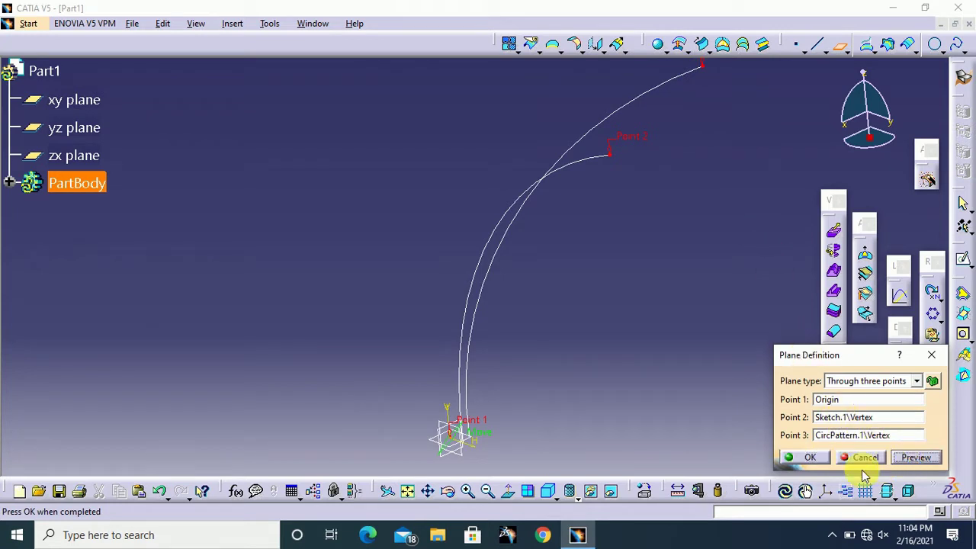
left_click(806, 460)
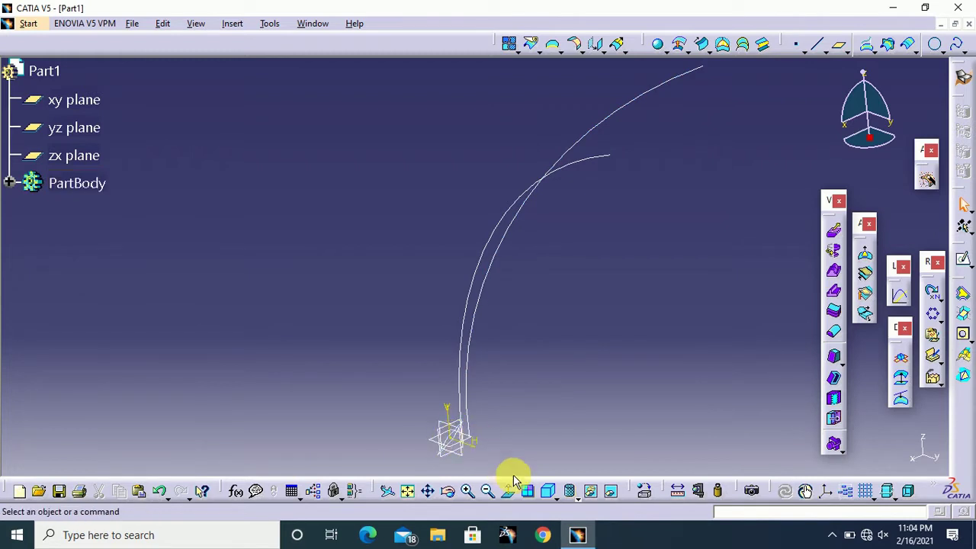
Open a new sketch on the plane that passes through the origin and both arc ends.
left_click(549, 494)
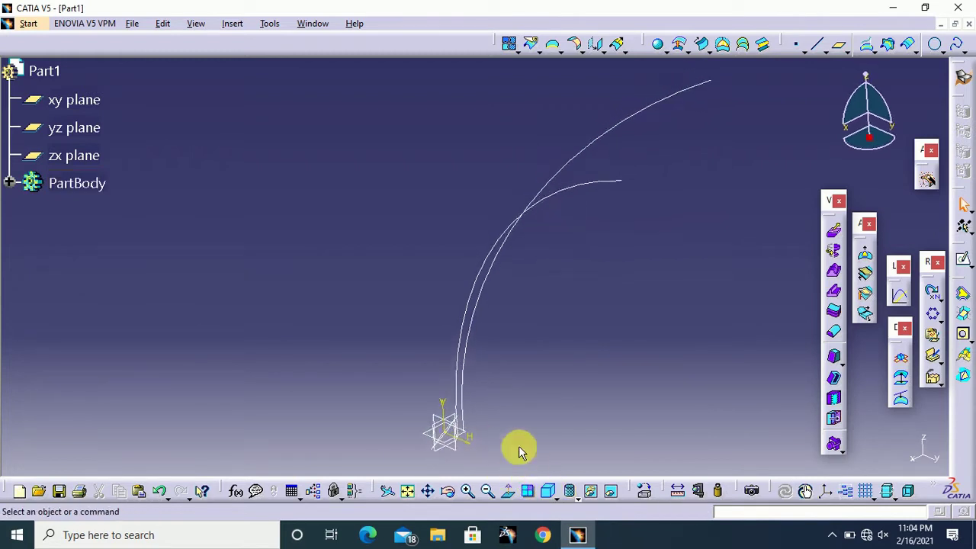
left_click(437, 425)
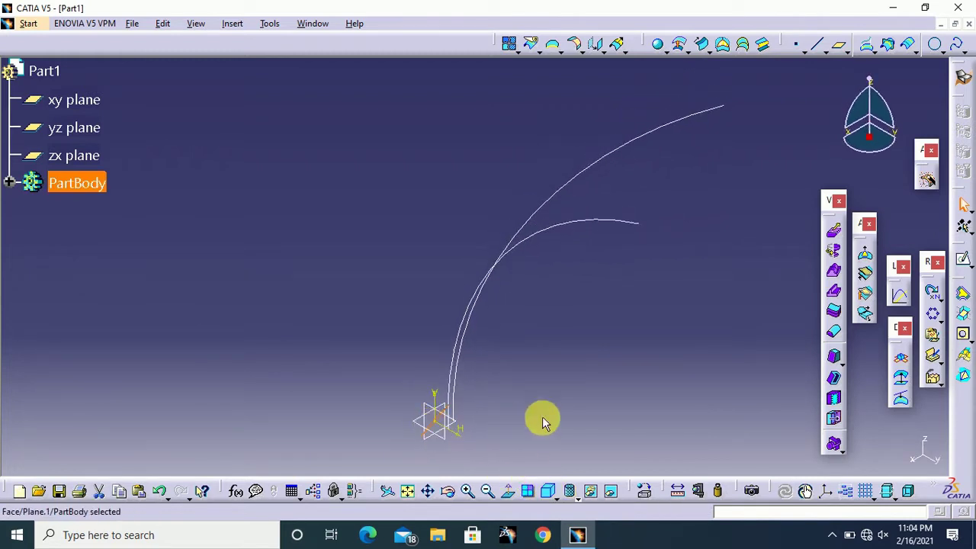
left_click(965, 263)
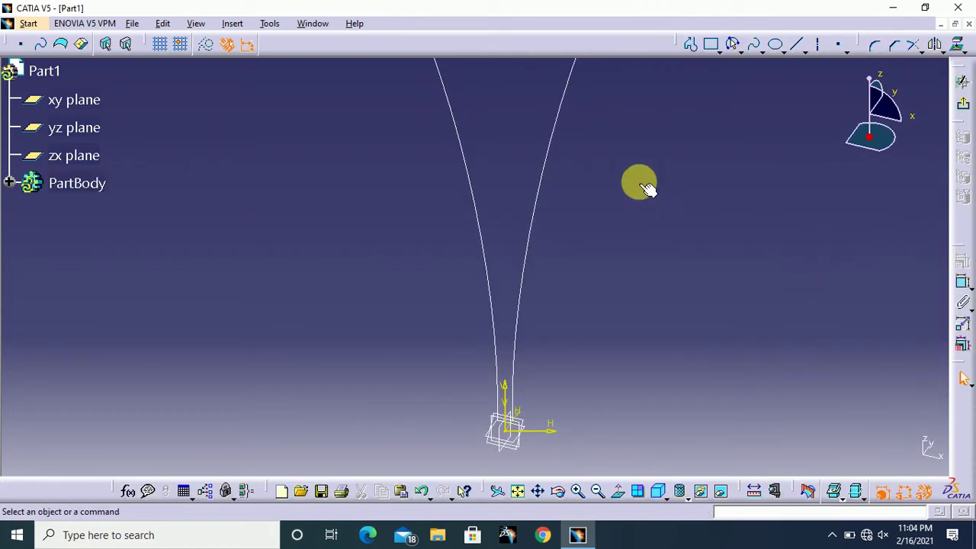
Project the upper endpoints of both arcs onto the sketch plane as 3D element projections.
mouse_move(612, 155)
middle_mouse_down()
mouse_move(613, 379)
mouse_move(554, 298)
mouse_move(559, 281)
mouse_move(531, 246)
mouse_move(523, 206)
mouse_move(501, 253)
middle_mouse_up()
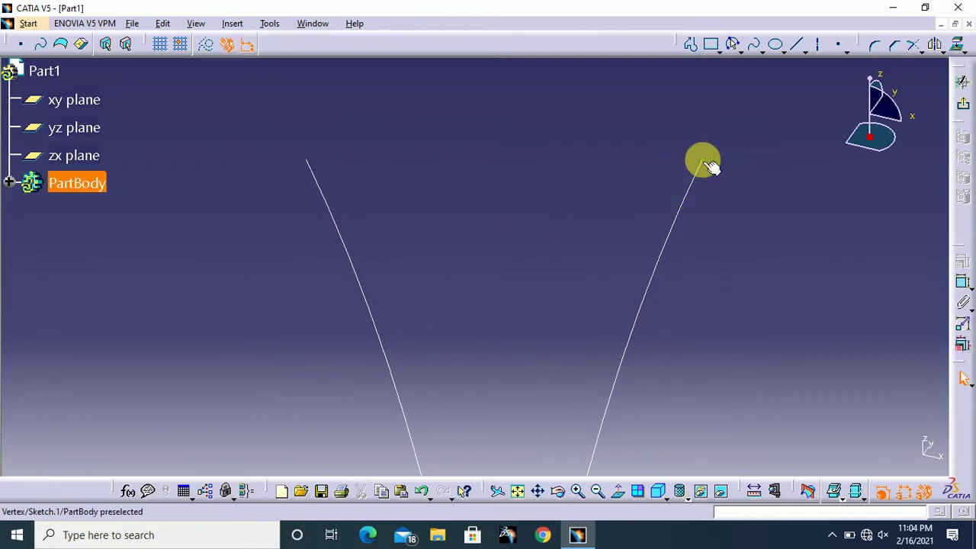
left_click(314, 165)
left_click(958, 45)
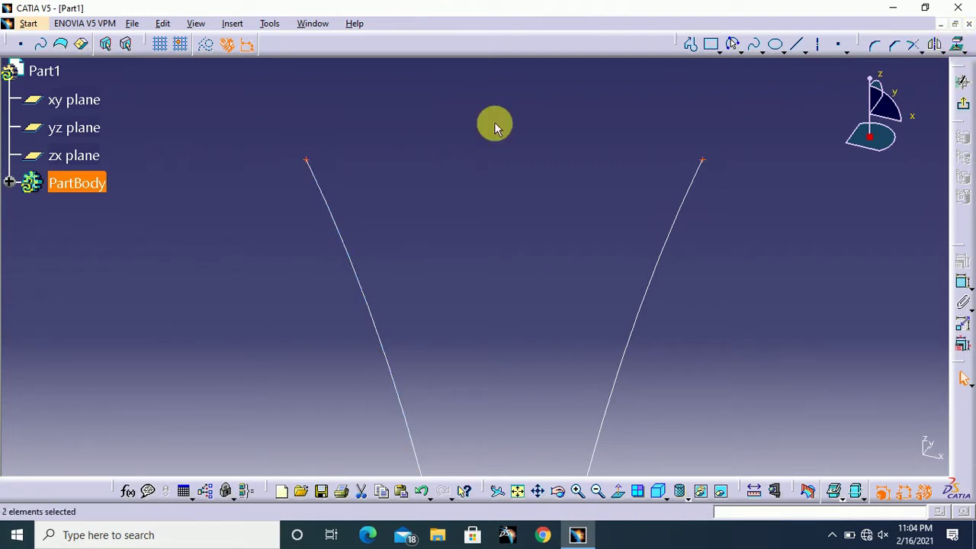
left_click(226, 134)
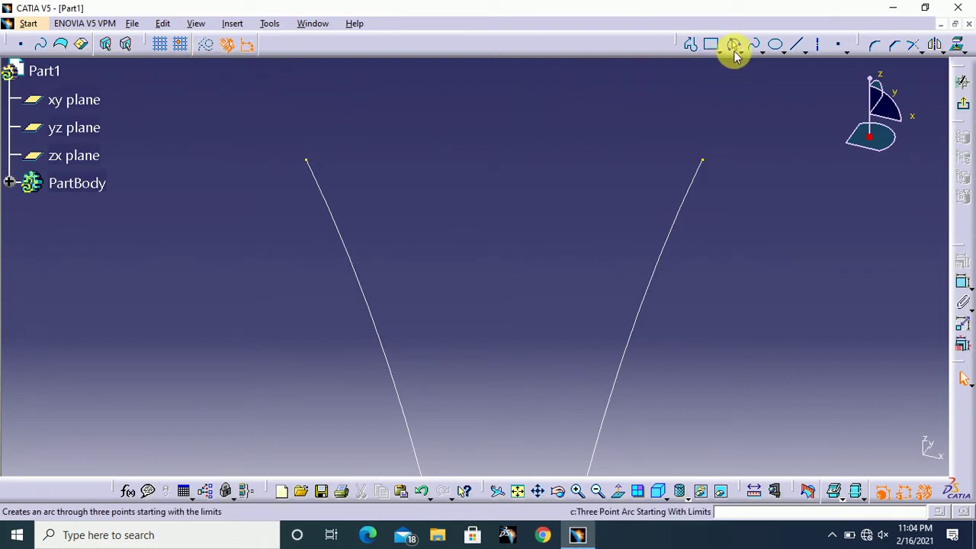
Sketch a two-line profile joining the projected arc endpoints through a central peak about 11.6 mm above them.
left_click(692, 45)
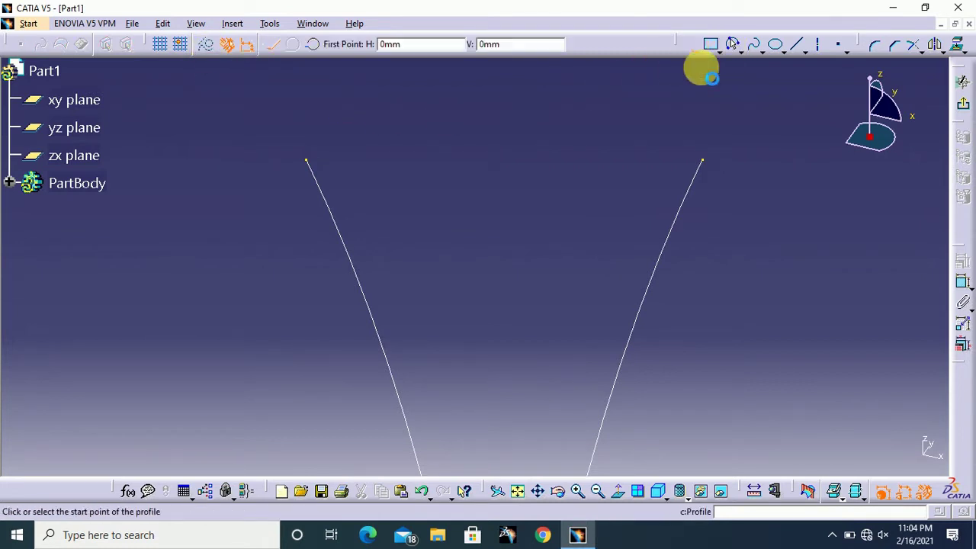
left_click(701, 159)
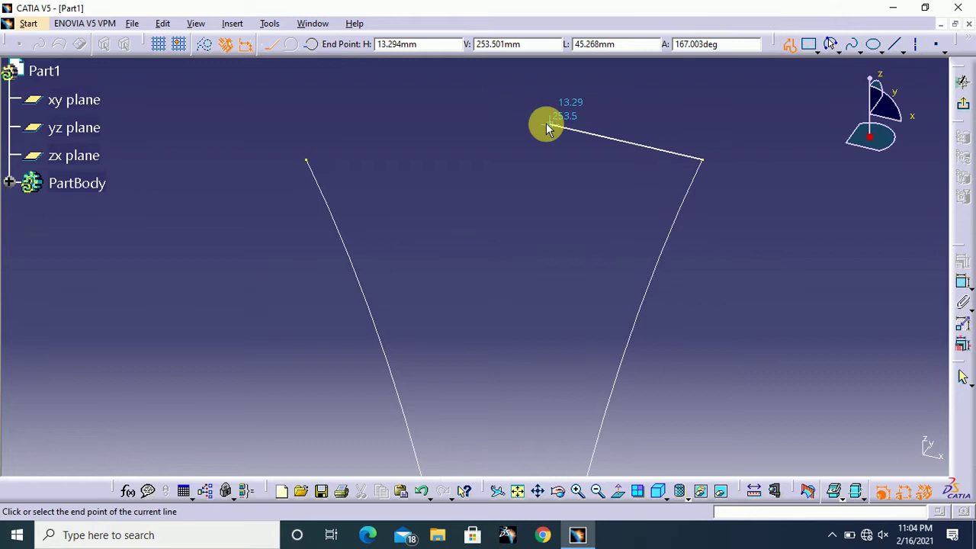
left_click(504, 119)
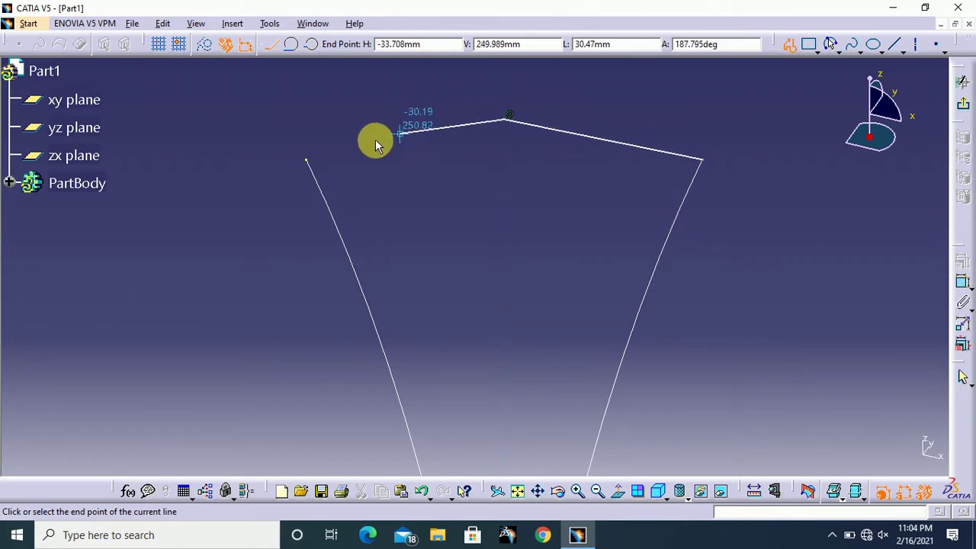
left_click(306, 160)
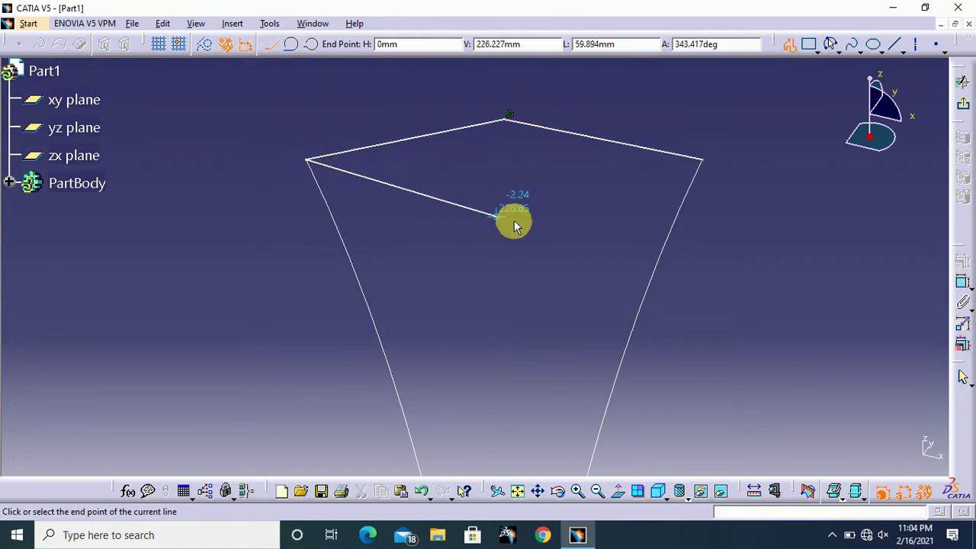
left_click(786, 50)
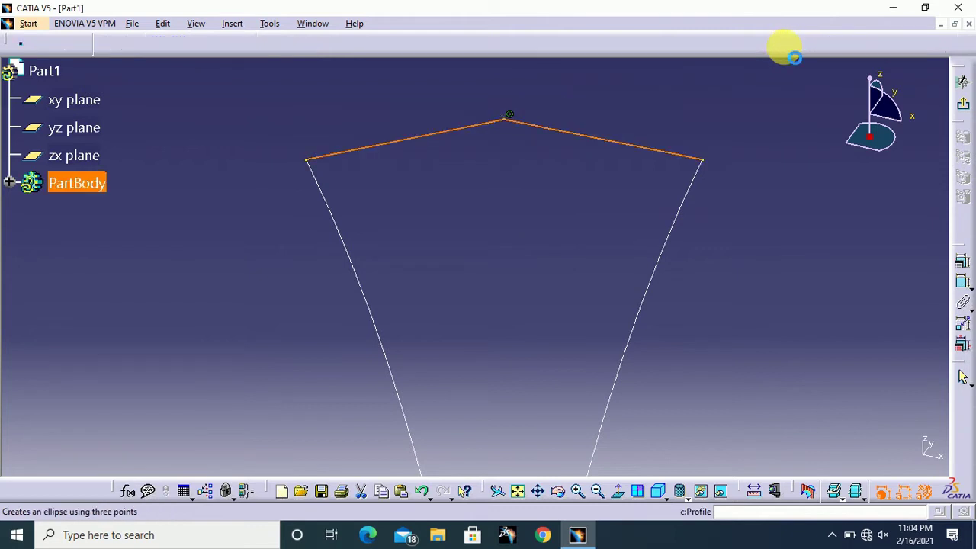
left_click(796, 92)
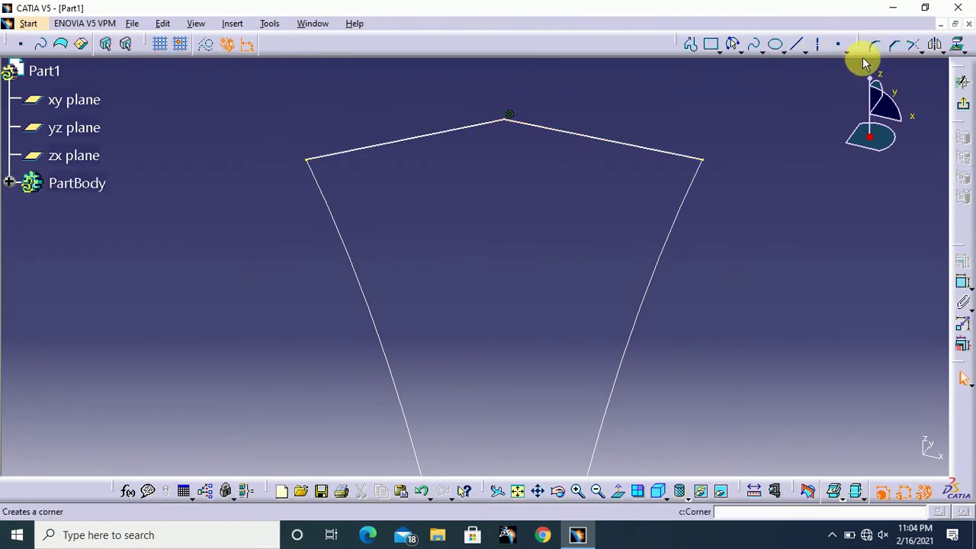
Dimension the vertical distance between the original profile endpoint and the central peak, and set it to 12 mm.
left_click(965, 284)
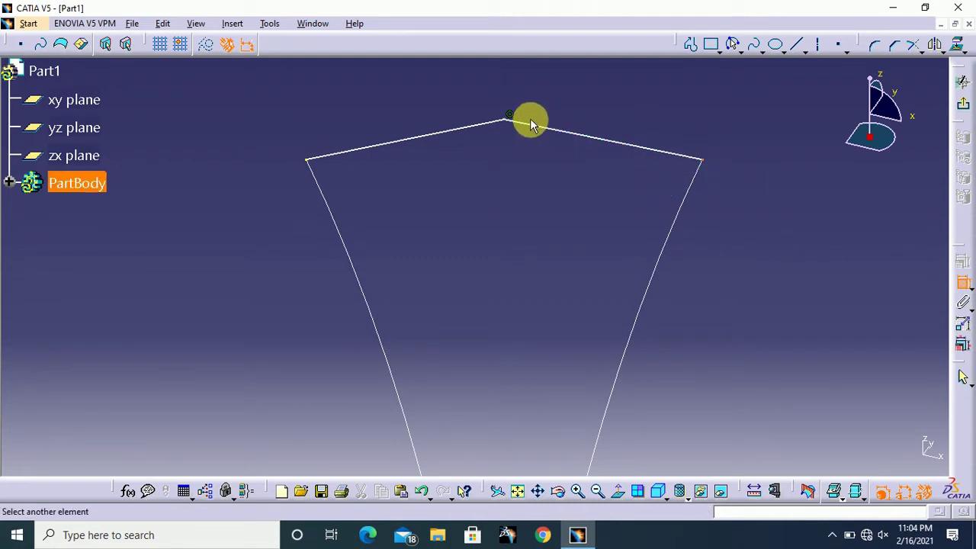
left_click(510, 122)
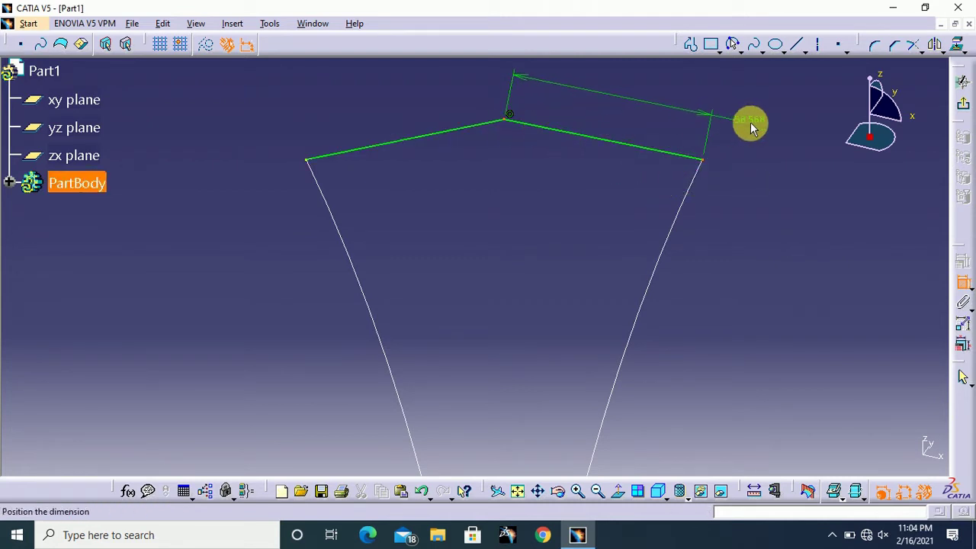
right_click(750, 124)
left_click(778, 180)
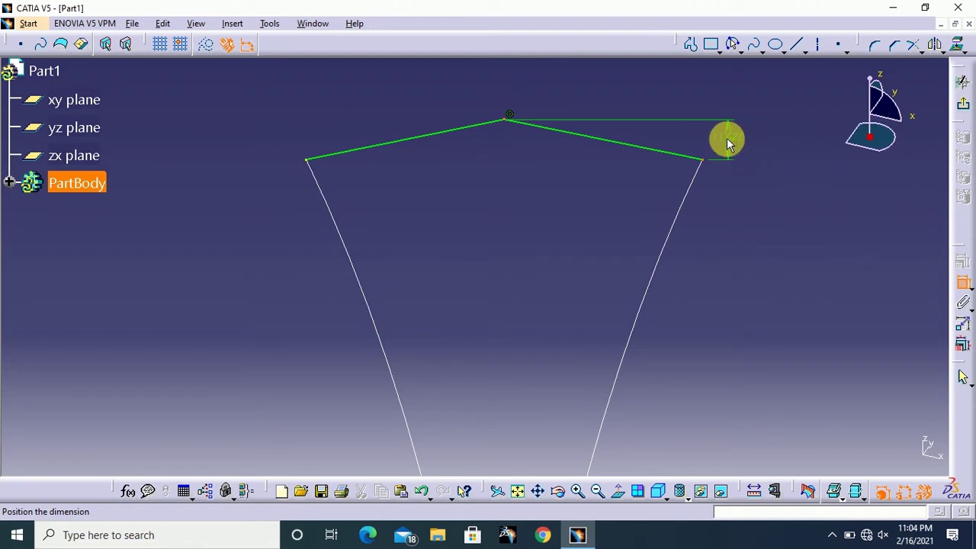
left_click(728, 145)
double_click(730, 142)
type("1")
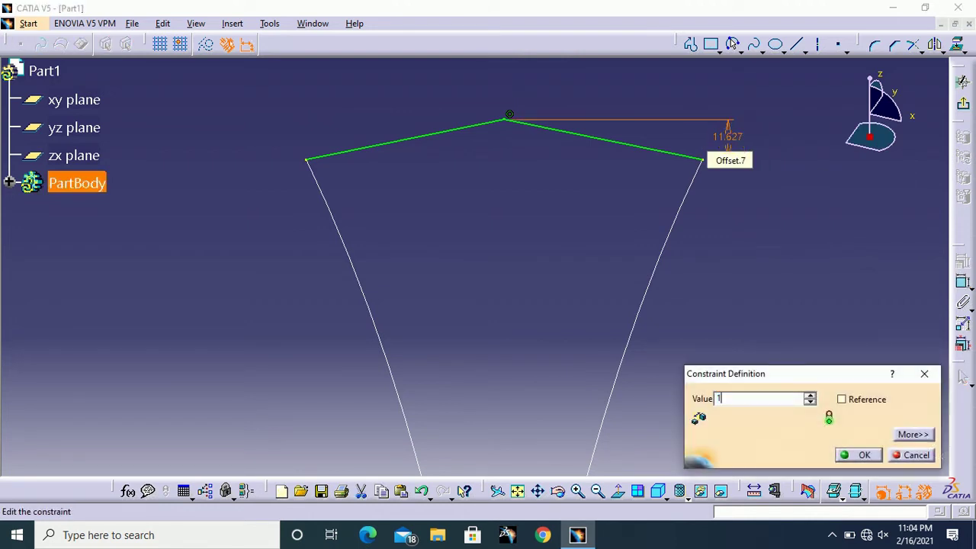
type("0")
key("Return")
left_click(774, 185)
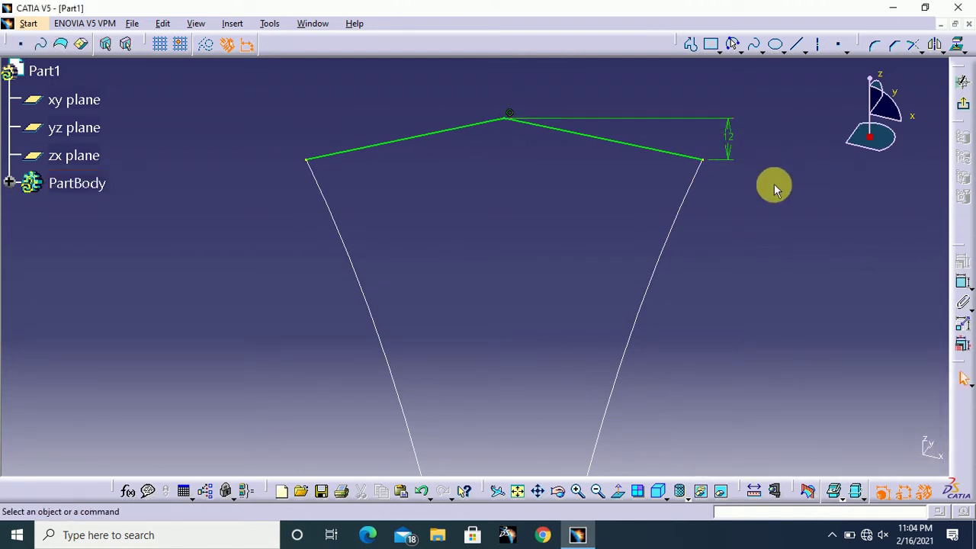
Round the profile's central peak with a corner and set its radius to 25 mm.
left_click(836, 46)
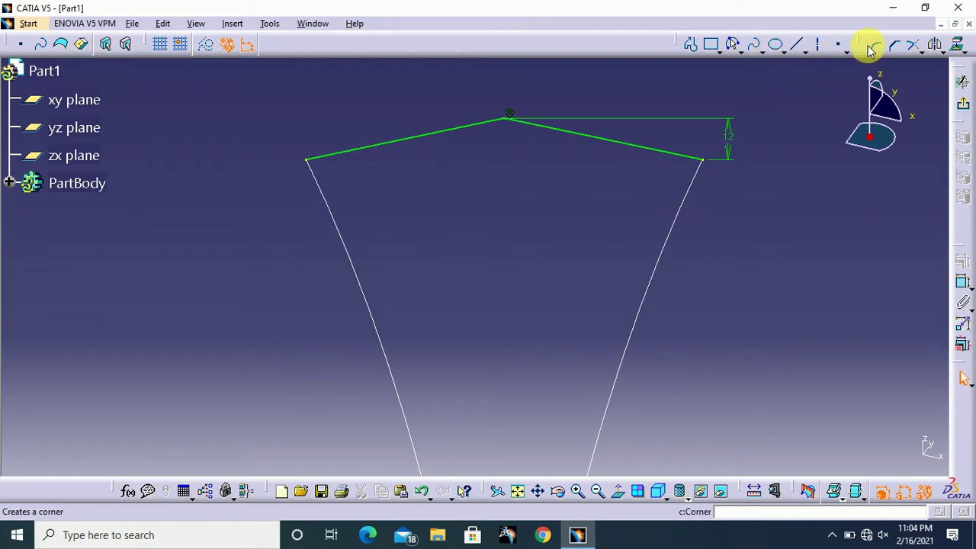
left_click(871, 50)
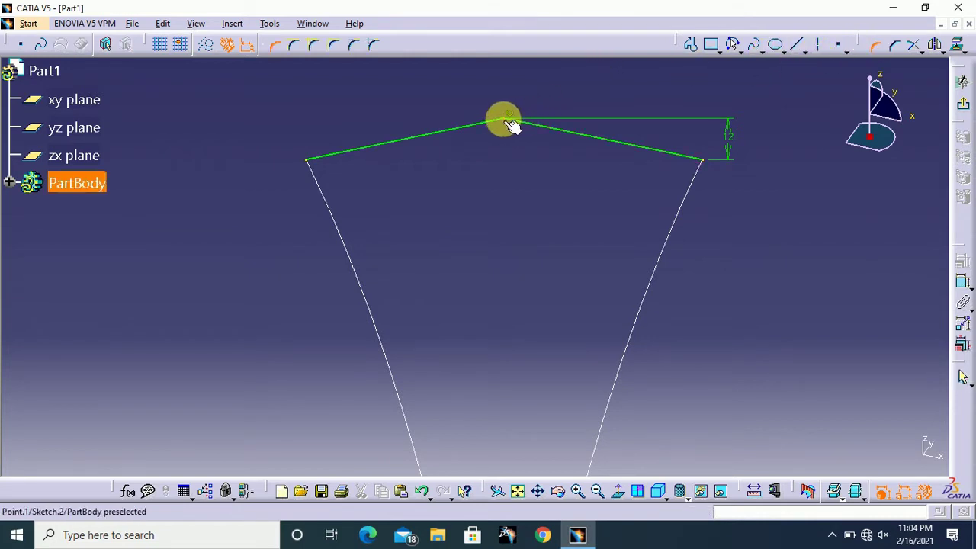
left_click(510, 124)
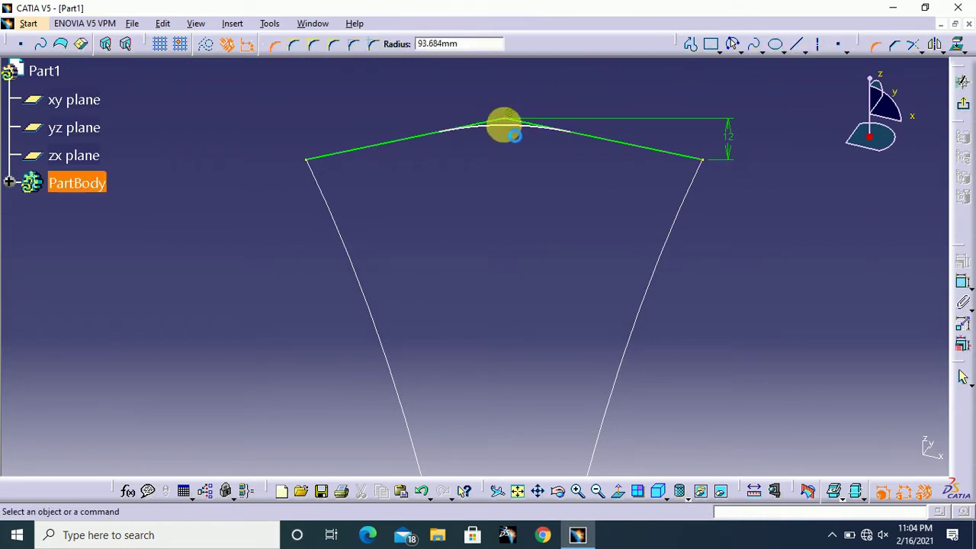
left_click(512, 132)
left_click(502, 121)
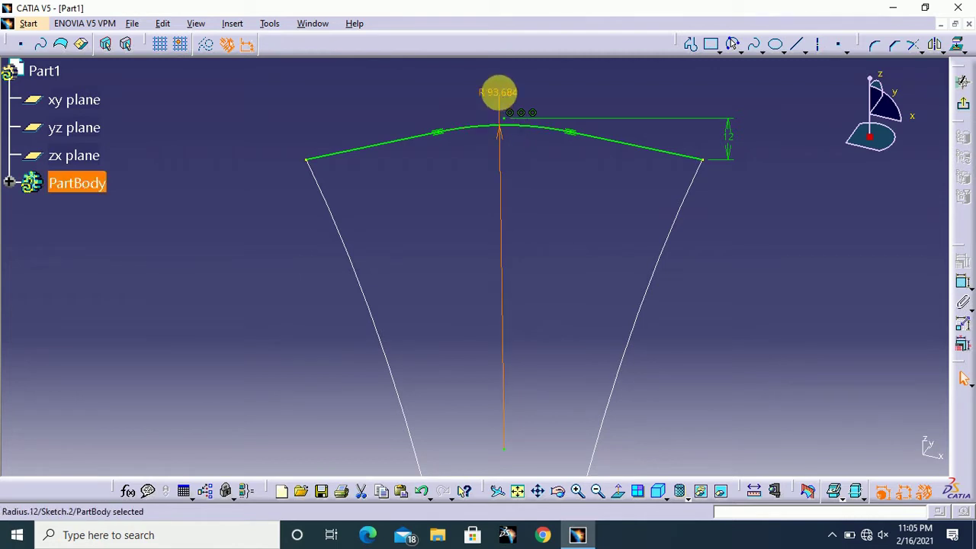
double_click(503, 97)
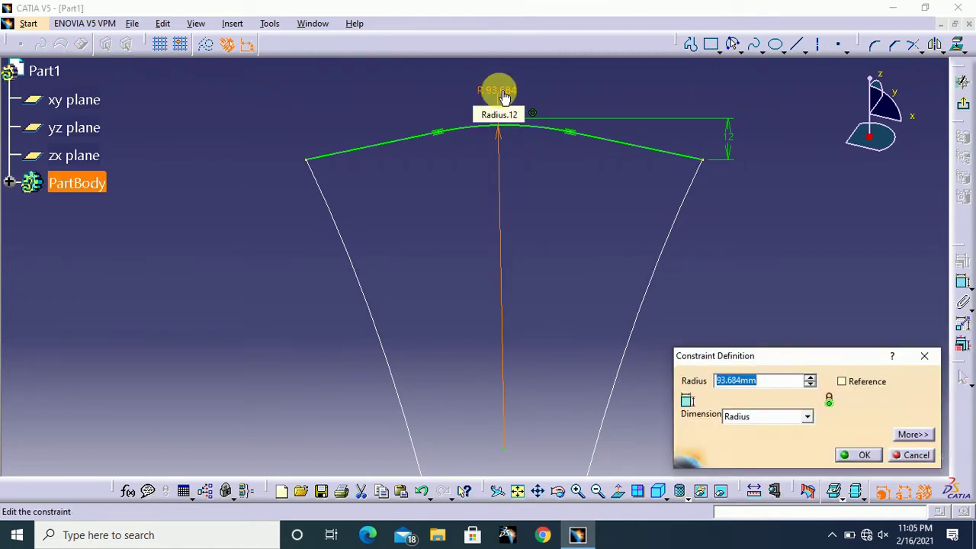
key("Return")
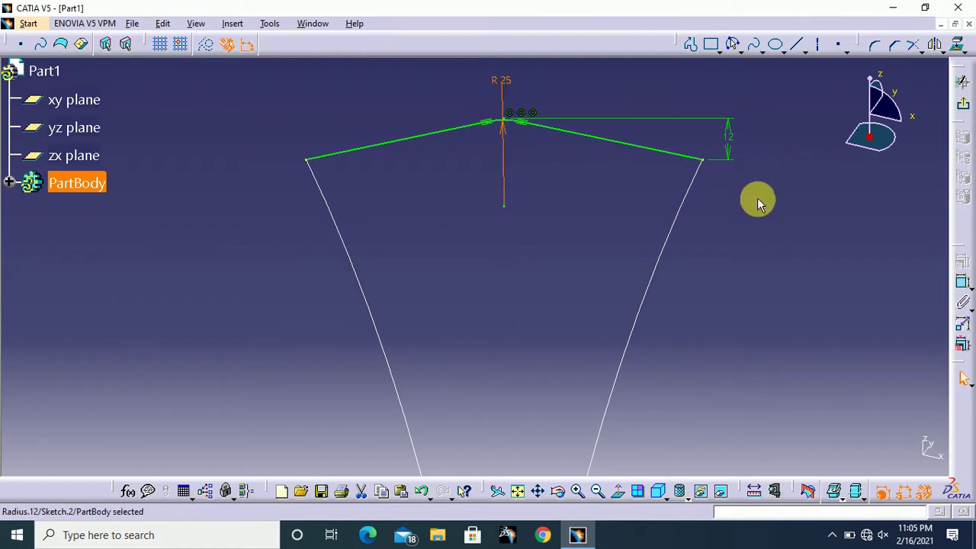
left_click(761, 245)
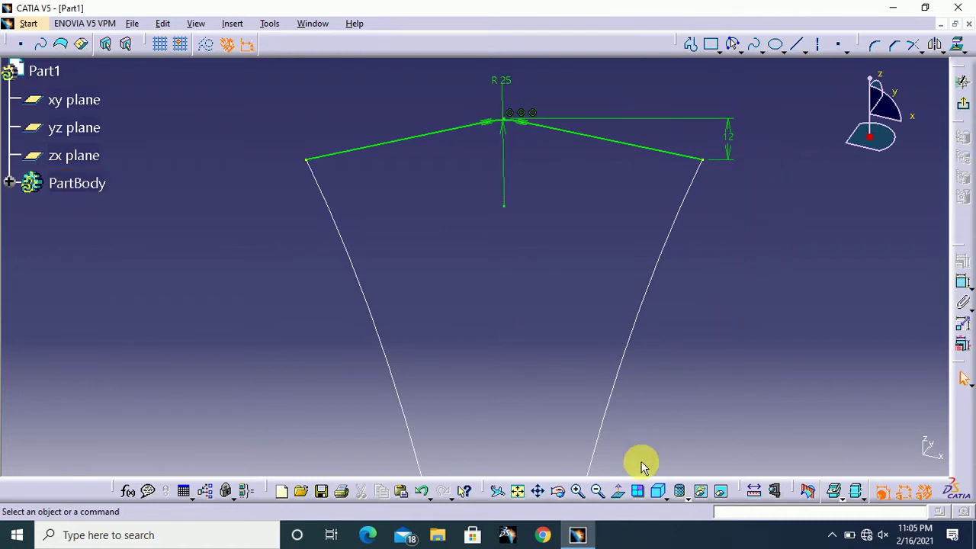
Exit the finished peak sketch and return to the 3D model.
left_click(518, 495)
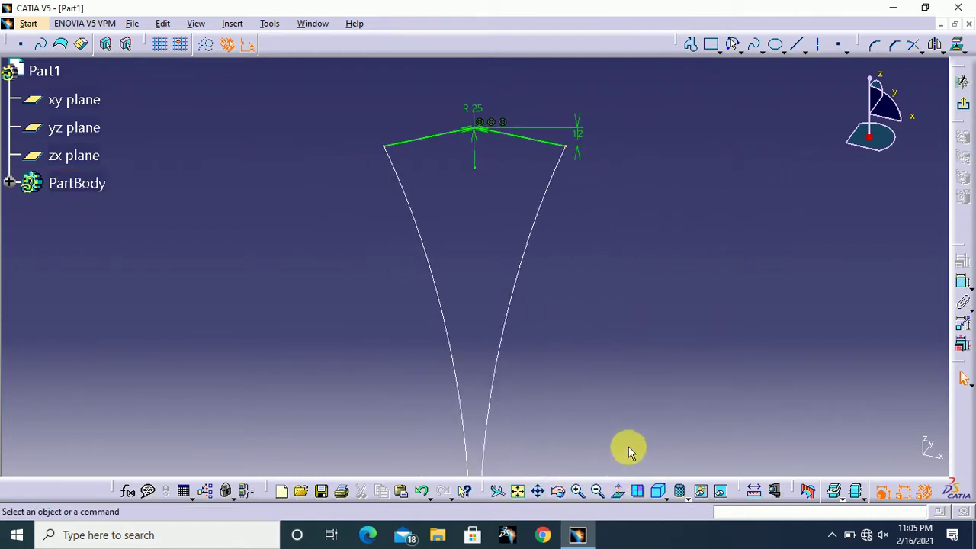
left_click(962, 104)
left_click(647, 297)
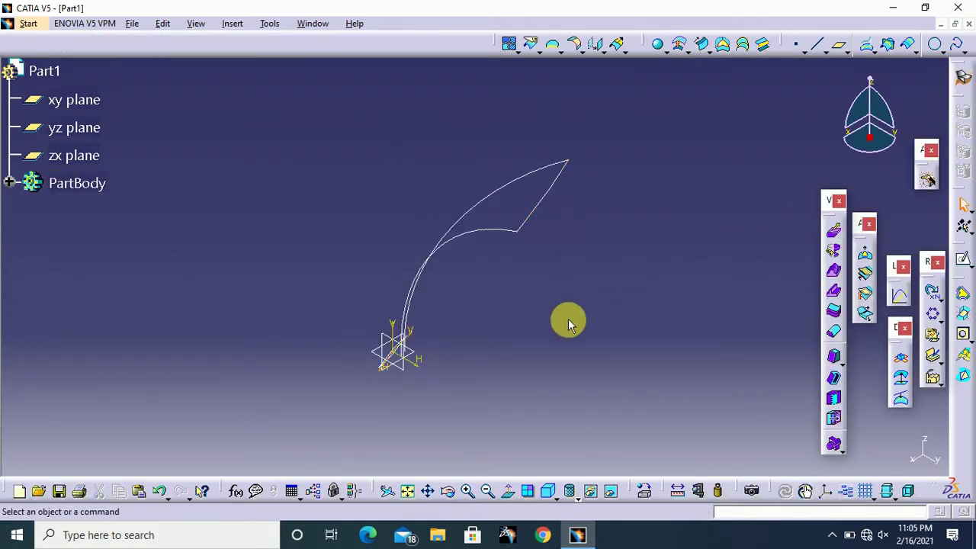
Create a Point-Point line between the lower ends of the patterned arc and the original arc.
mouse_move(475, 326)
middle_mouse_down()
mouse_move(414, 343)
mouse_move(431, 347)
mouse_move(450, 286)
mouse_move(423, 338)
mouse_move(502, 279)
middle_mouse_up()
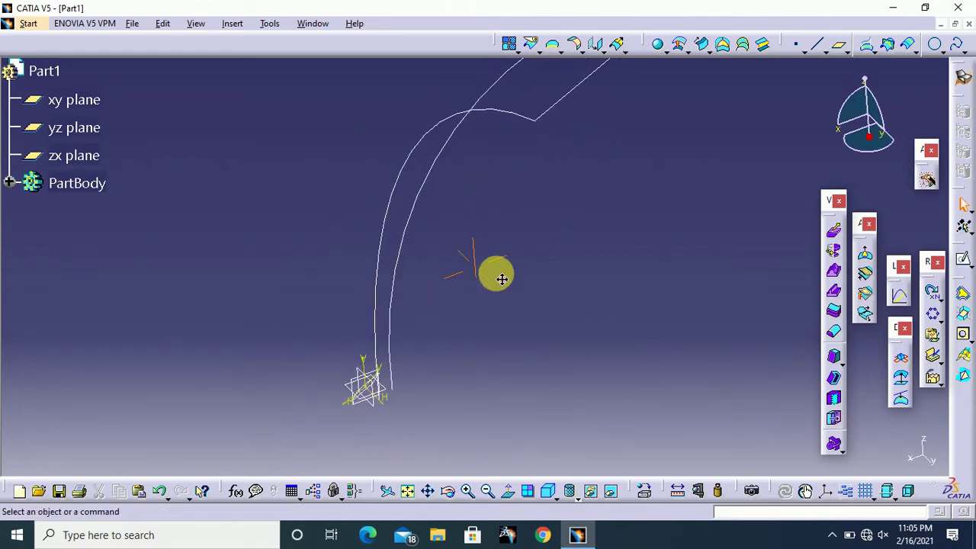
mouse_move(477, 340)
middle_mouse_down()
mouse_move(429, 329)
mouse_move(572, 168)
middle_mouse_up()
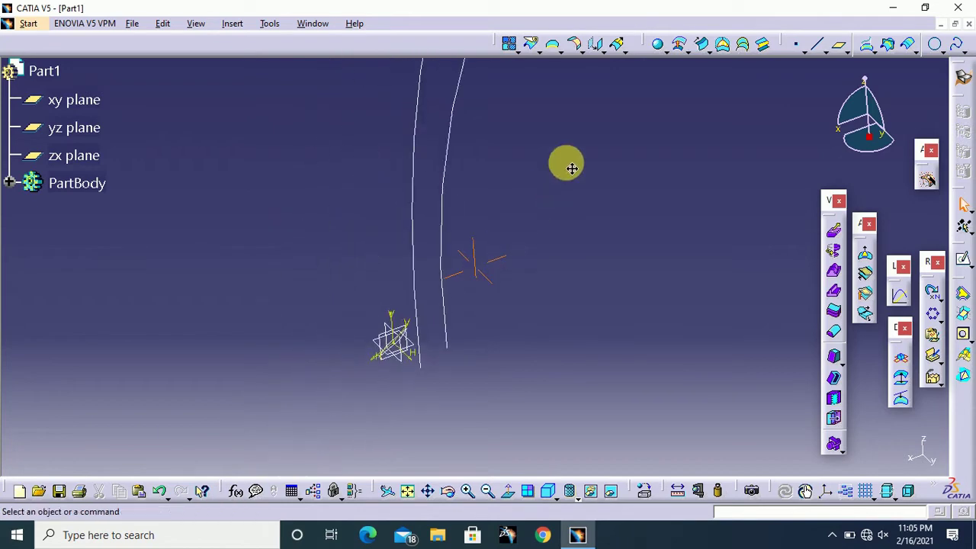
left_click(816, 44)
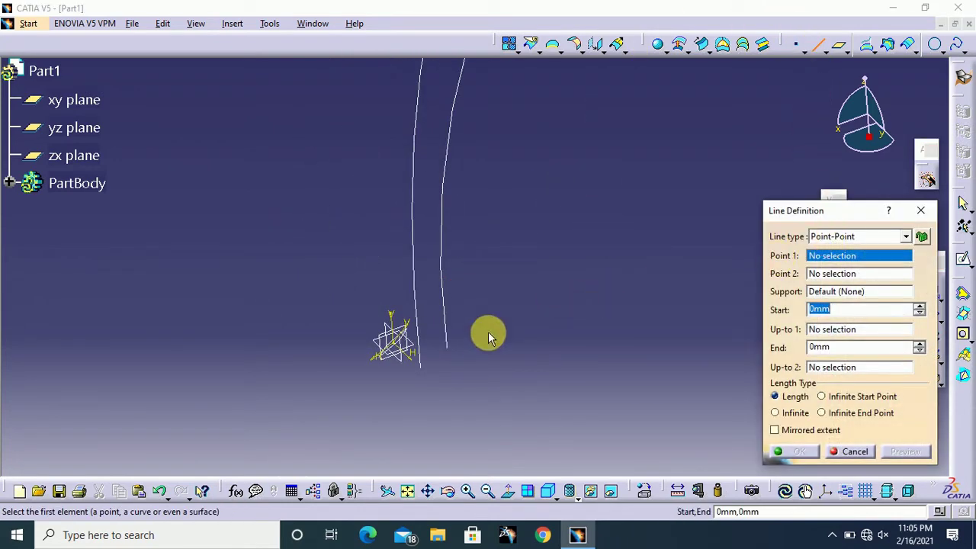
left_click(447, 345)
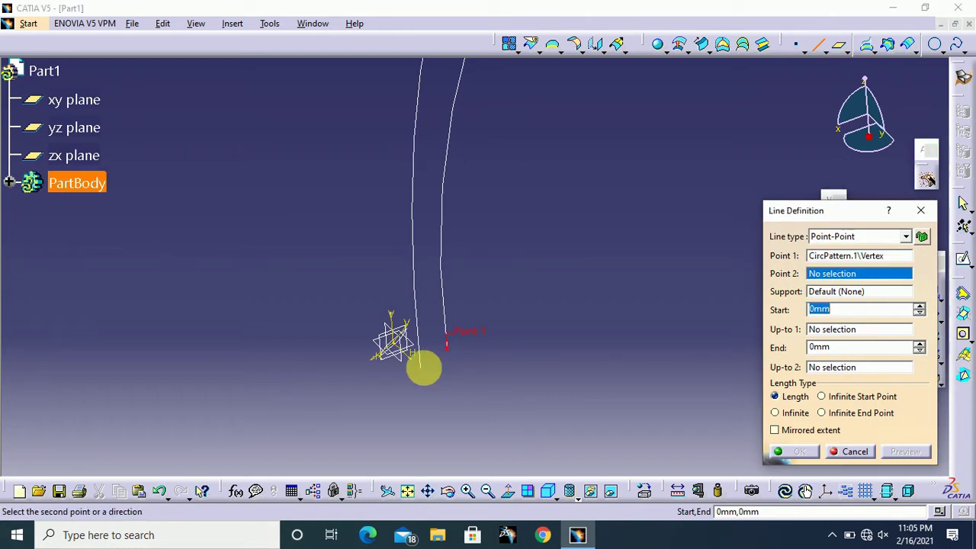
left_click(422, 369)
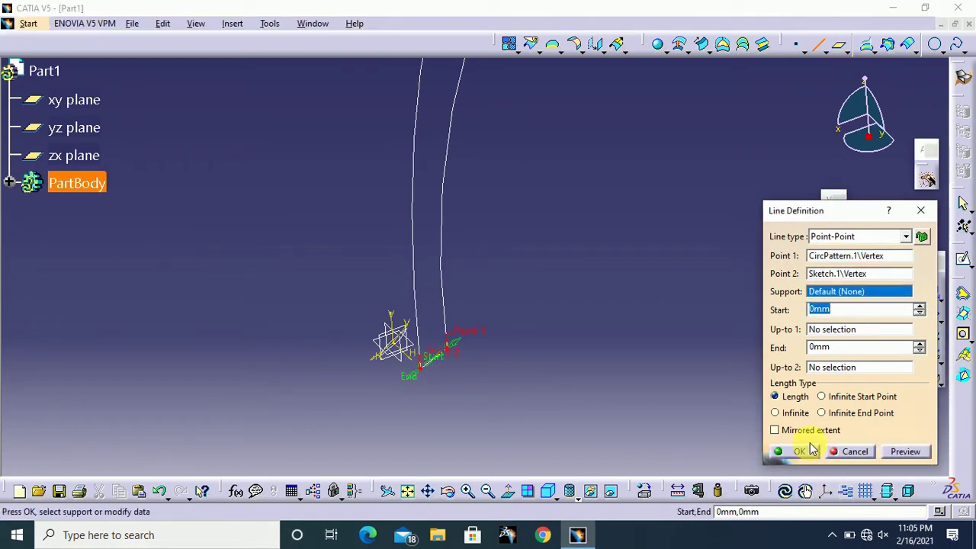
left_click(801, 452)
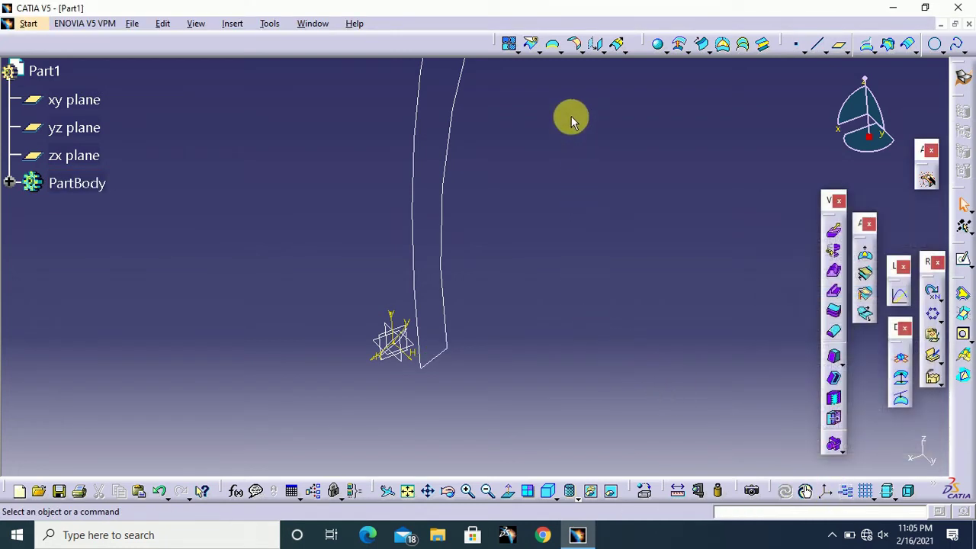
Create a Fill surface bounded by Sketch.2, Sketch.1, Line.1 and CircPattern.1.
mouse_move(571, 116)
middle_mouse_down("ctrl")
mouse_move(538, 268)
mouse_move(547, 270)
middle_mouse_up("ctrl")
mouse_move(570, 230)
middle_mouse_down("ctrl")
mouse_move(530, 276)
mouse_move(562, 277)
mouse_move(517, 323)
mouse_move(490, 320)
mouse_move(651, 327)
mouse_move(649, 166)
middle_mouse_up("ctrl")
left_click(721, 44)
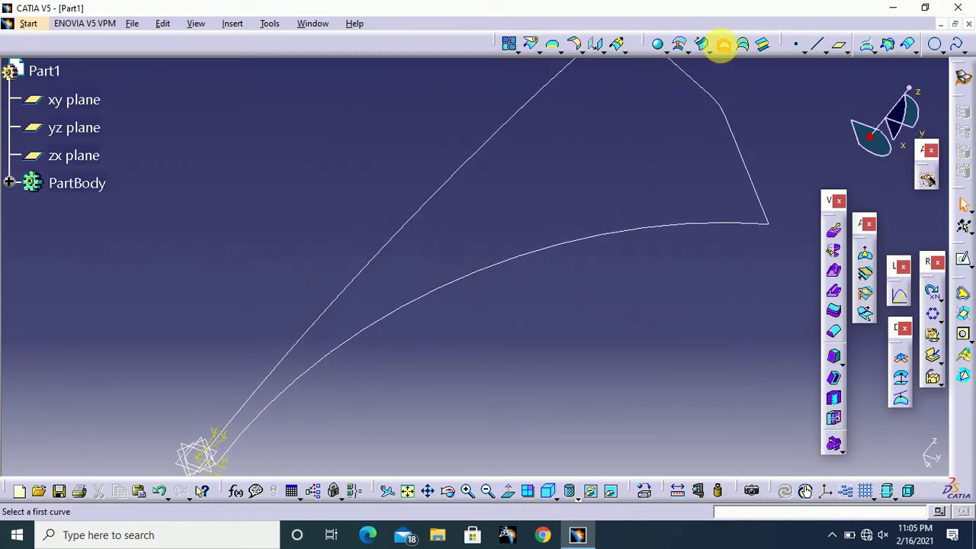
left_click(732, 130)
left_click(657, 231)
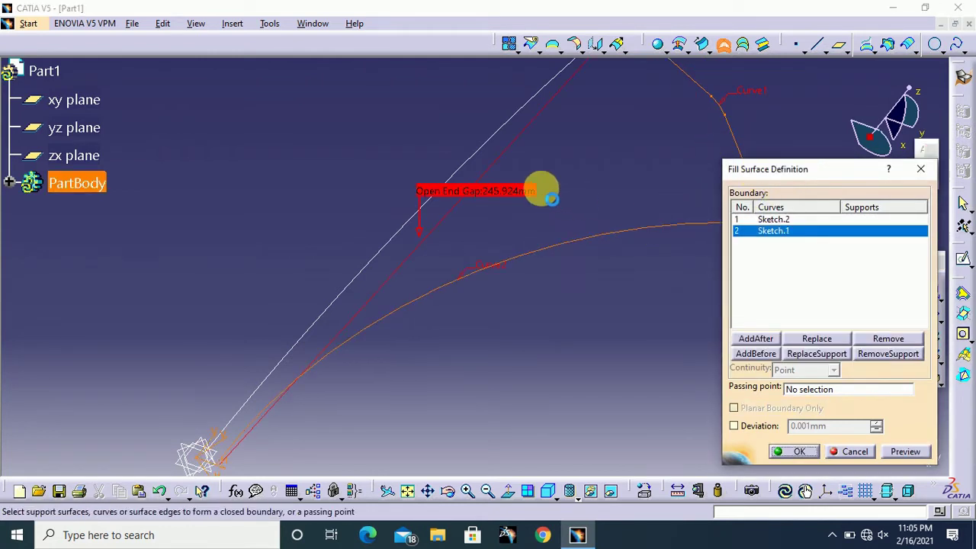
middle_click_drag(321, 231, 379, 183, "ctrl")
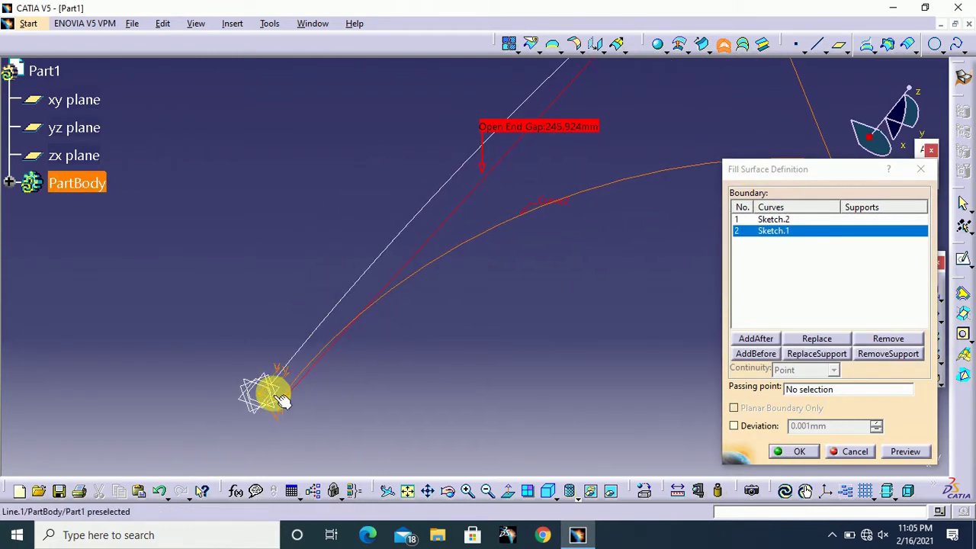
left_click(9, 183)
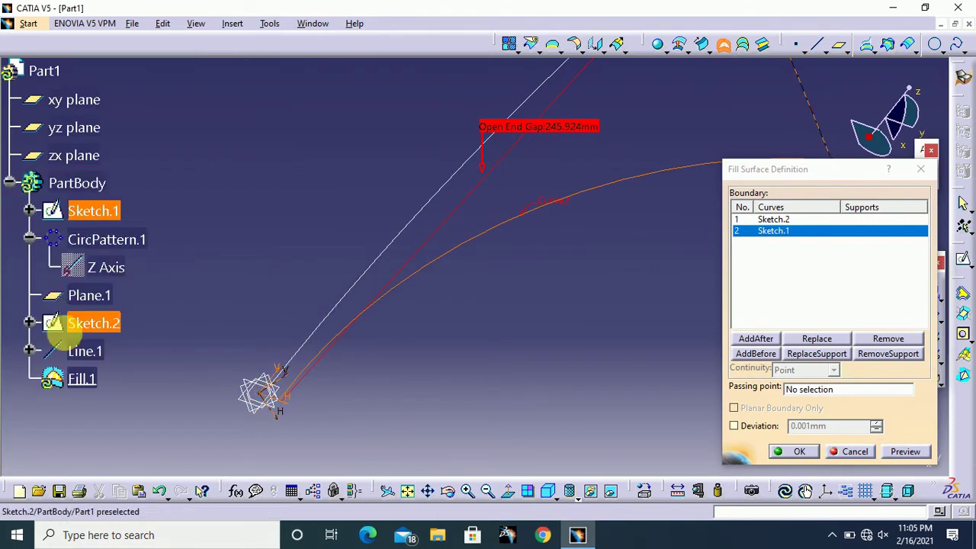
left_click(82, 350)
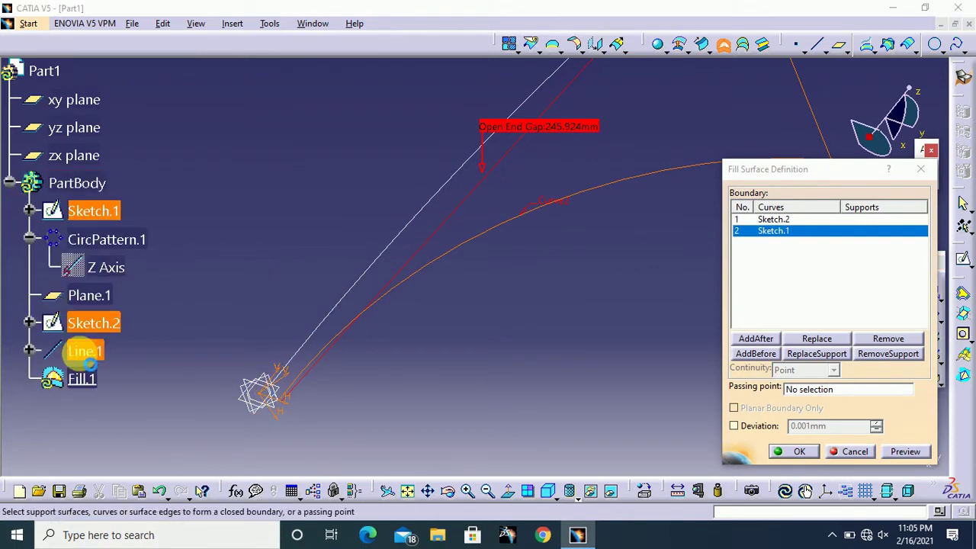
left_click(392, 241)
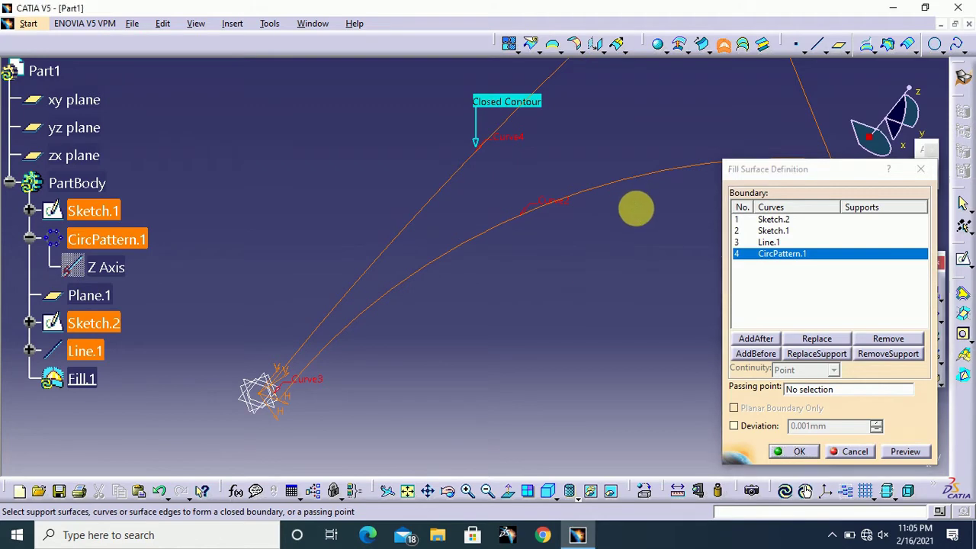
middle_click_drag(636, 209, 546, 298)
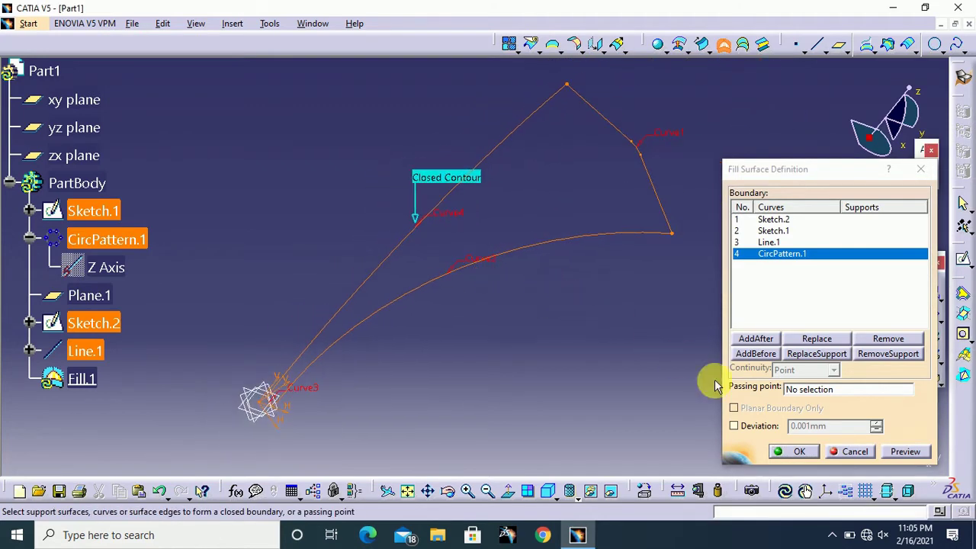
left_click(790, 451)
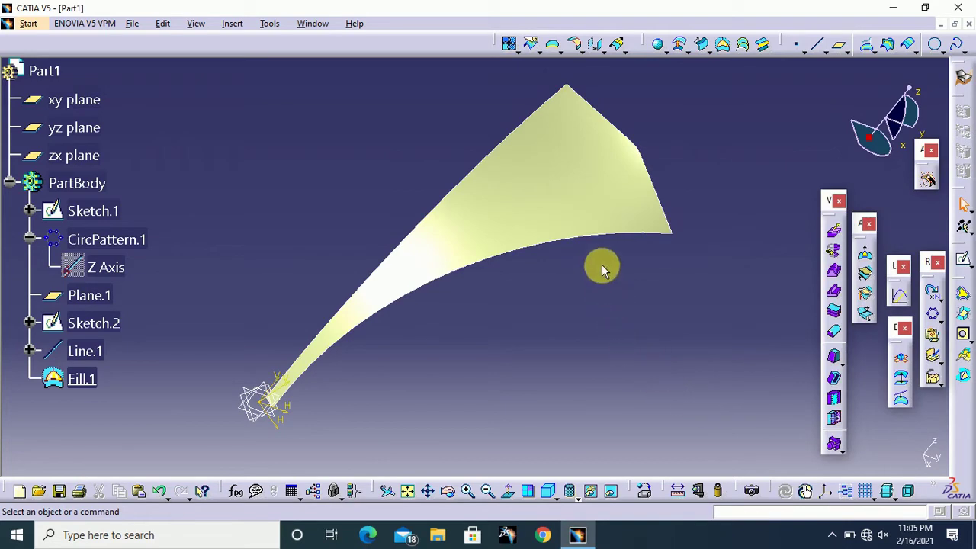
Begin a circular swept surface of the Center and radius subtype, using Sketch.1 as the center curve.
left_click(701, 46)
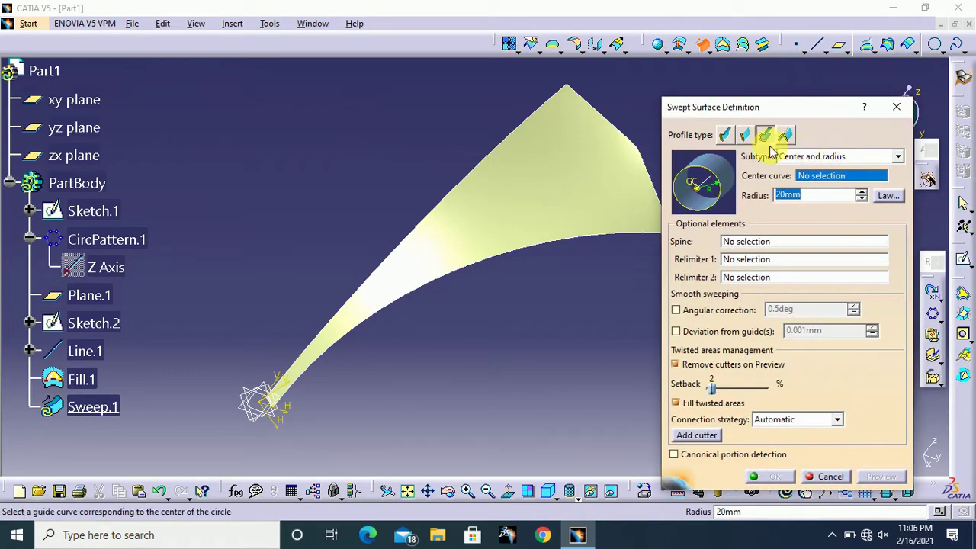
middle_click_drag(648, 114, 602, 118)
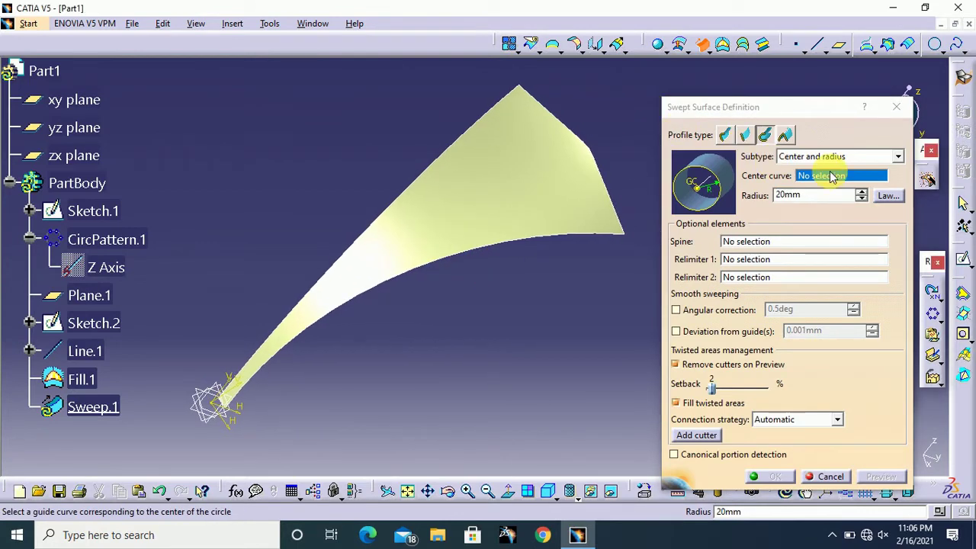
left_click(509, 255)
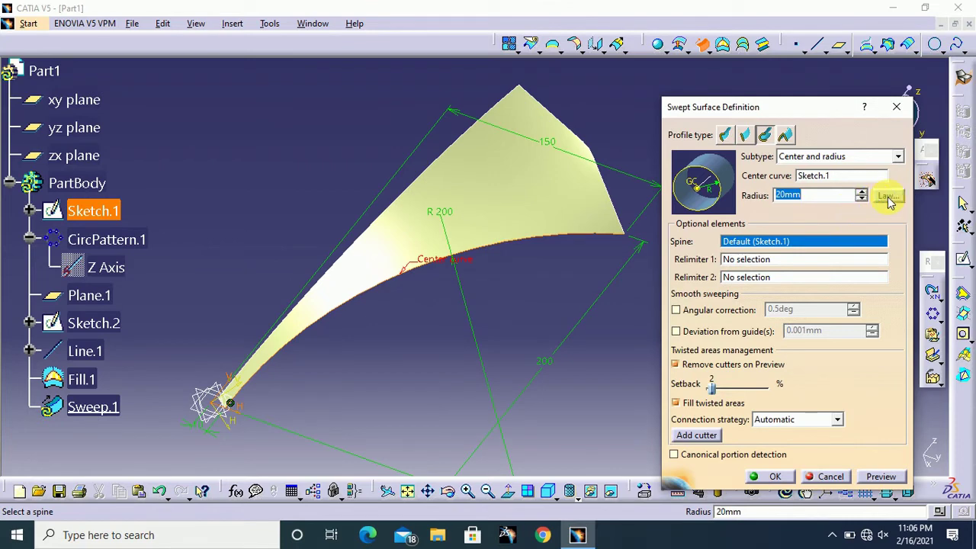
Give the sweep radius a linear law from 0.2 mm to 2 mm and preview the swept surface.
left_click(886, 197)
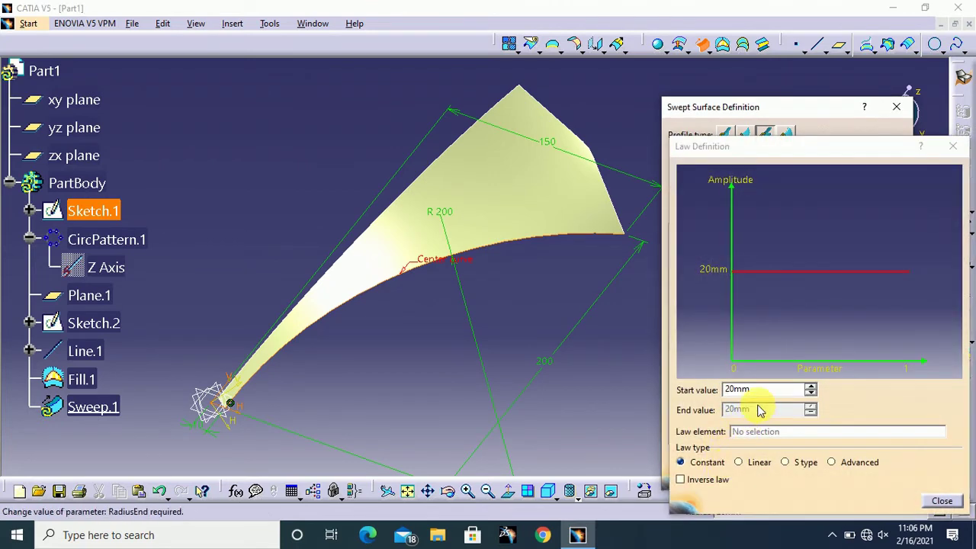
left_click(739, 462)
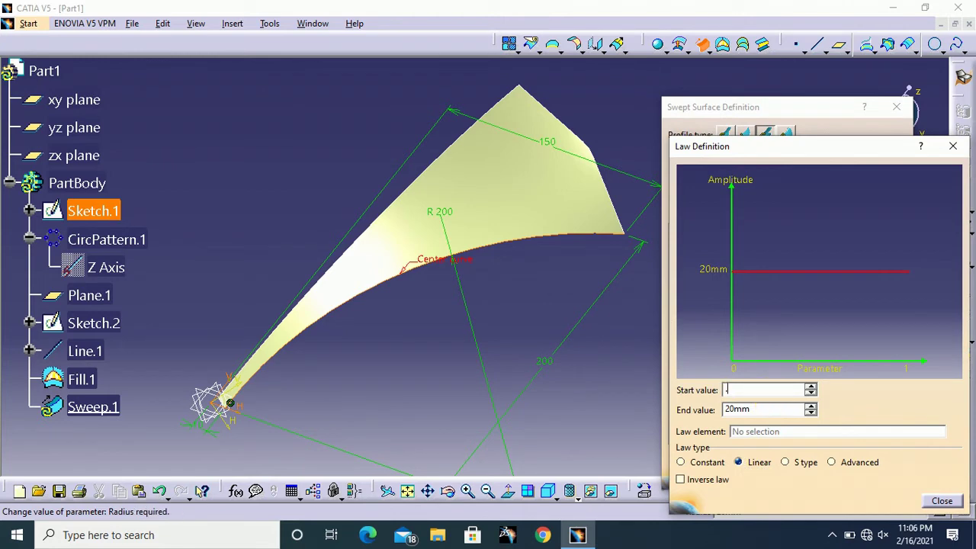
left_click(770, 412)
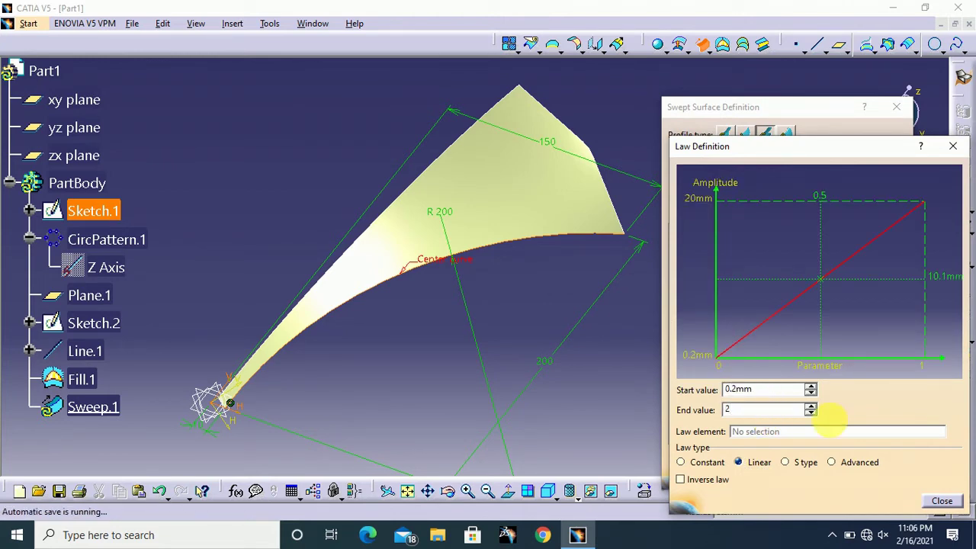
left_click(941, 501)
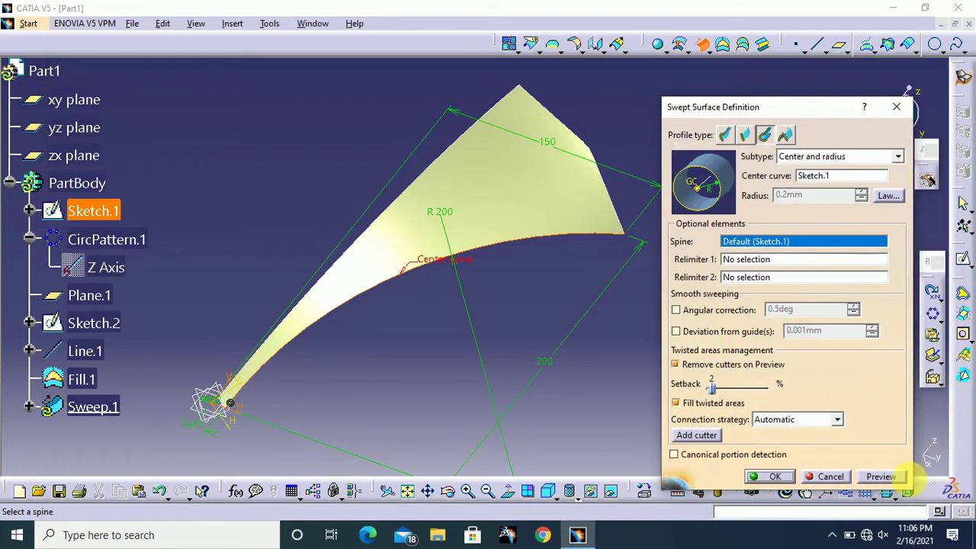
left_click(890, 477)
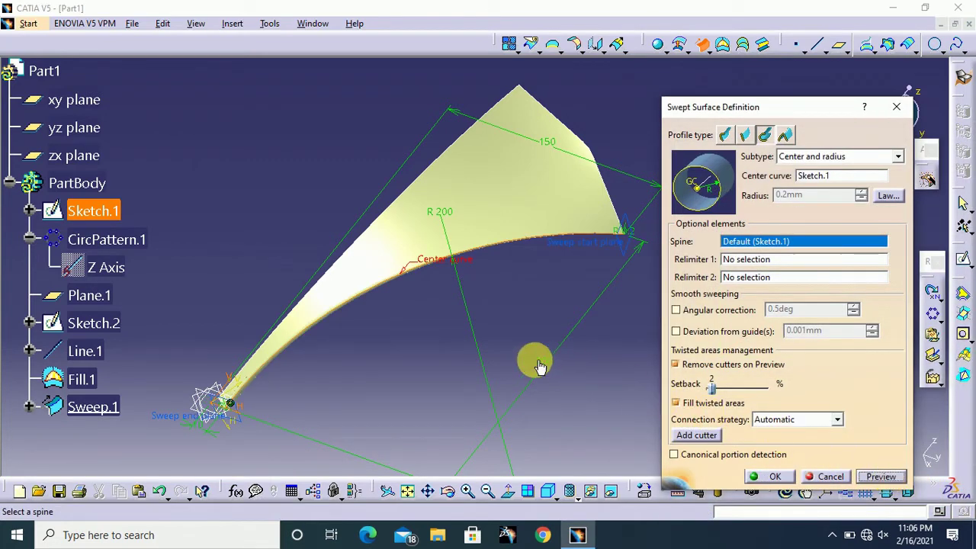
left_click(421, 363)
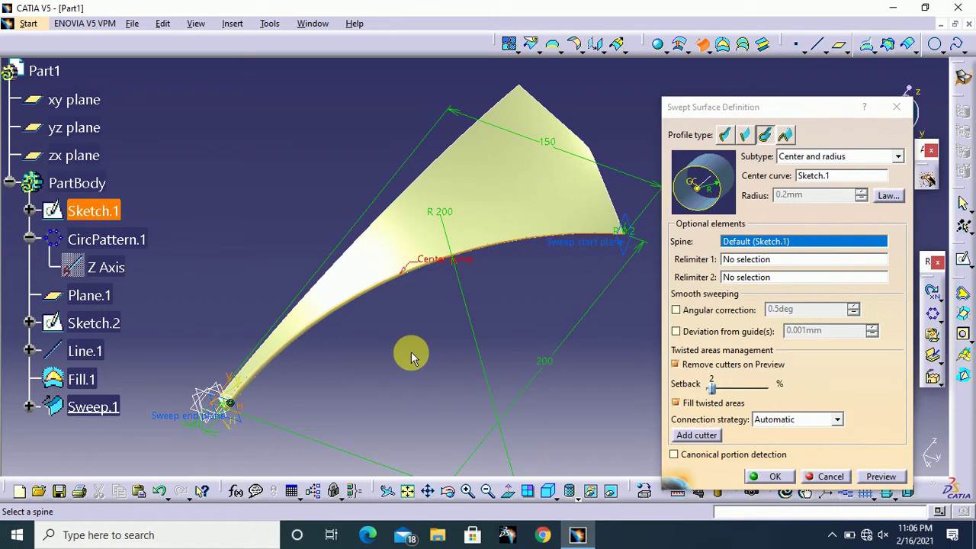
mouse_move(411, 352)
middle_mouse_down()
mouse_move(425, 305)
mouse_move(560, 229)
middle_mouse_up()
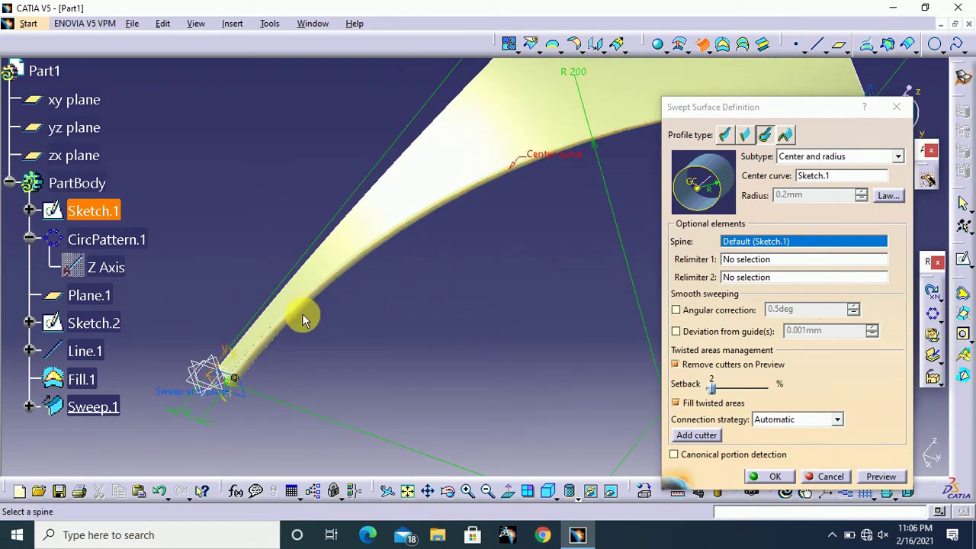
Invert the sweep's linear radius law and create the tapered circular sweep along Sketch.1.
left_click(887, 196)
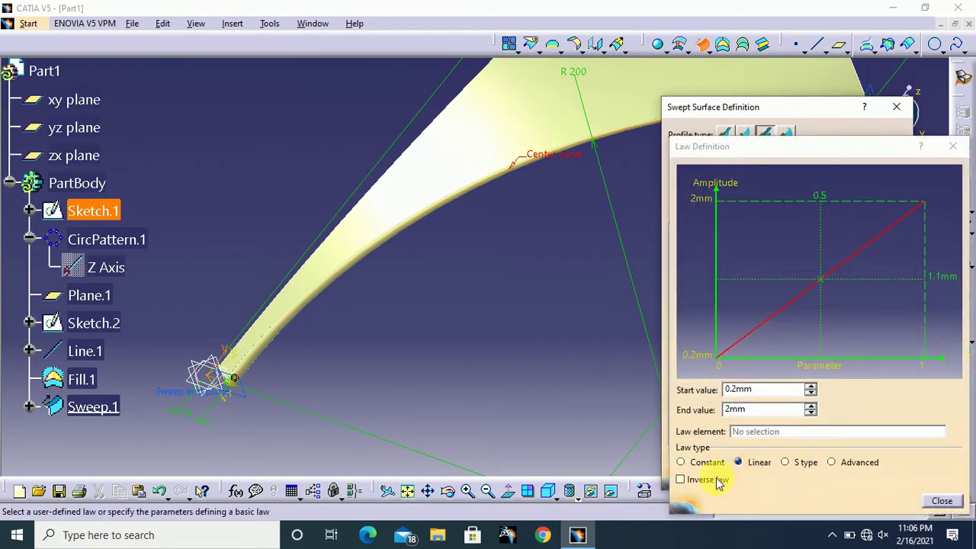
left_click(680, 480)
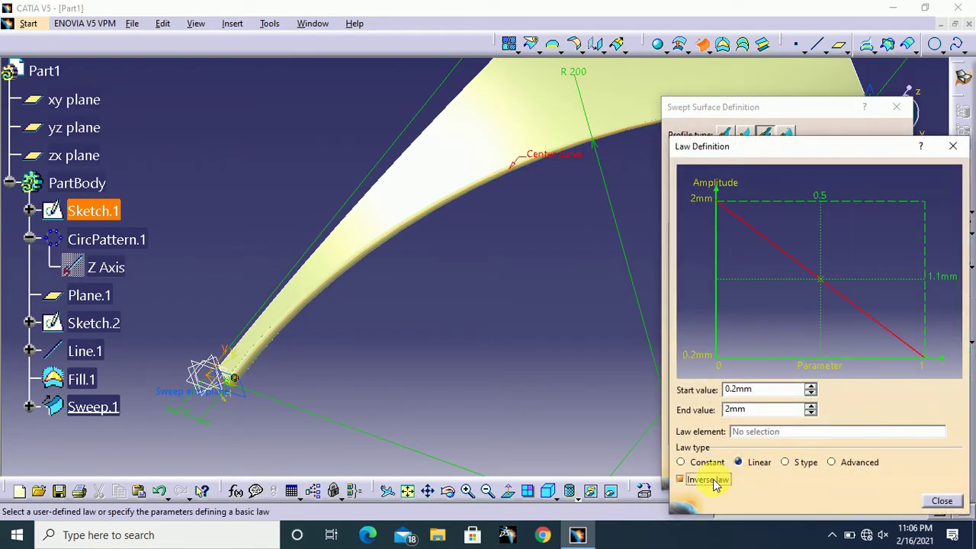
left_click(945, 501)
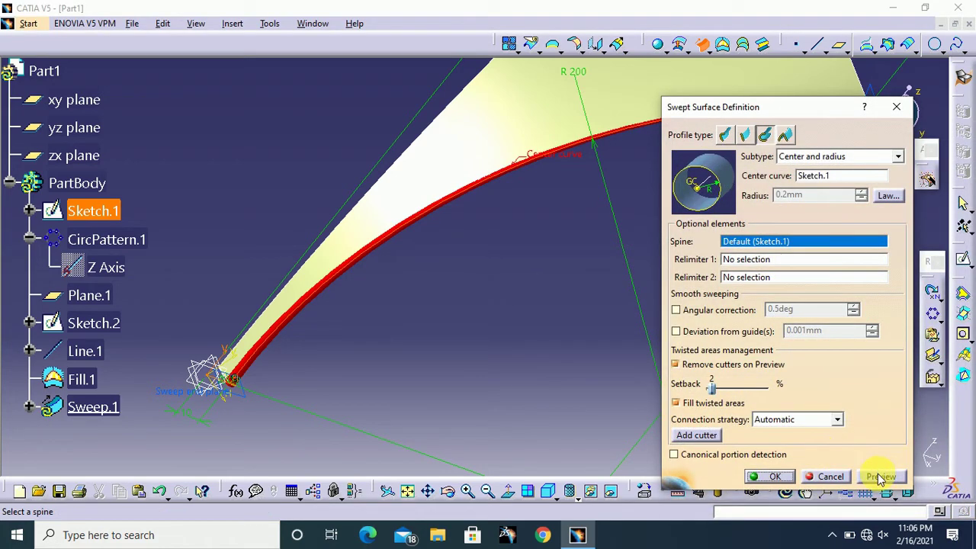
left_click(880, 477)
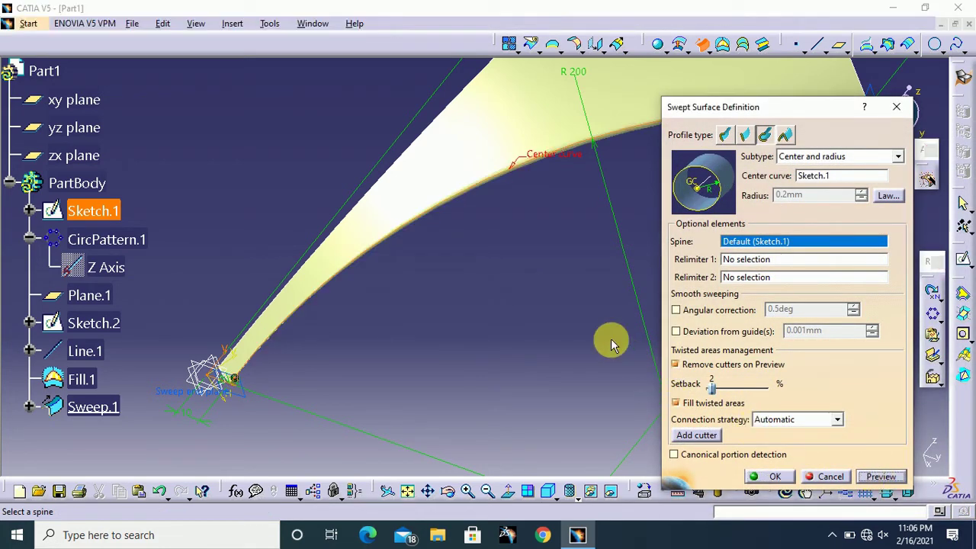
middle_click_drag(617, 338, 557, 304)
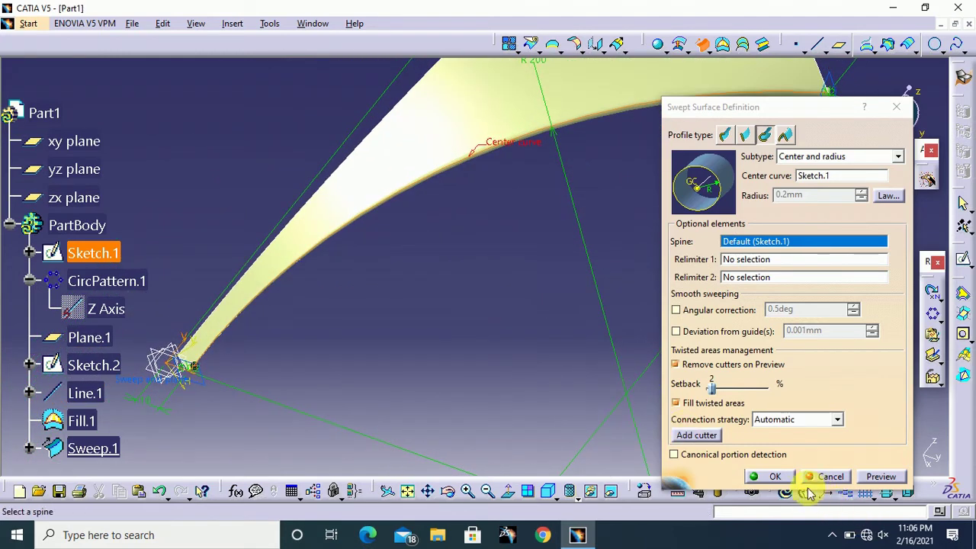
left_click(771, 476)
Create a complete sphere surface of 2 mm radius centered on the outer end vertex of Sketch.1.
mouse_move(724, 267)
middle_mouse_down()
mouse_move(643, 392)
mouse_move(521, 458)
mouse_move(608, 362)
middle_mouse_up()
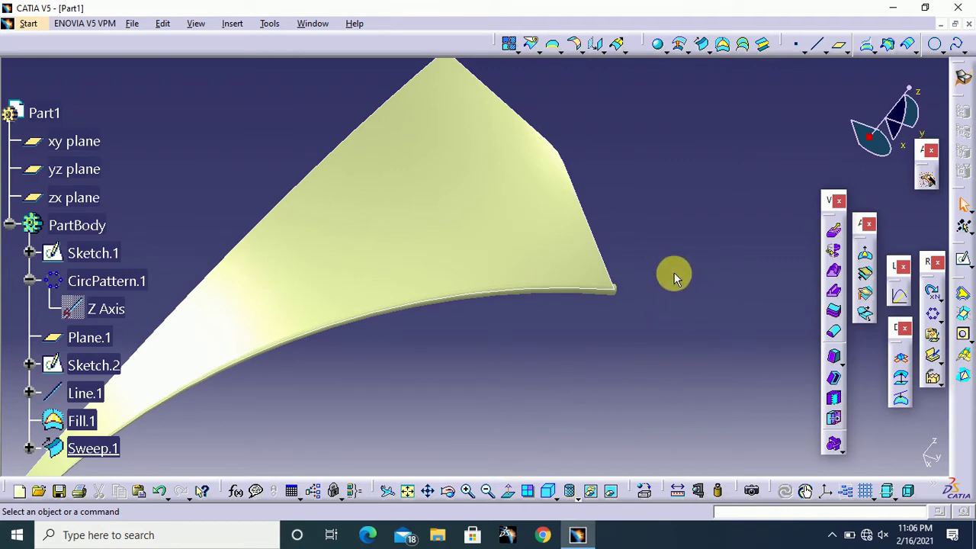
left_click(658, 47)
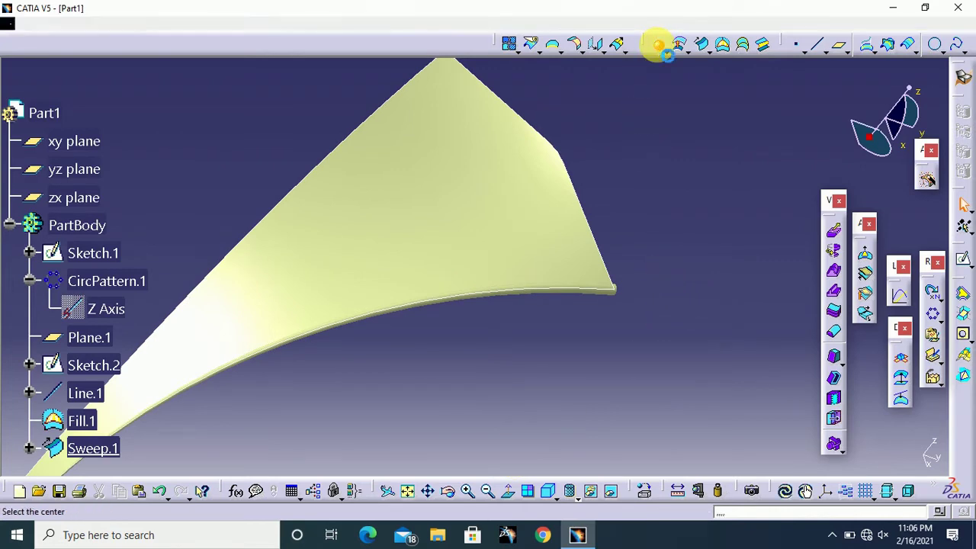
left_click(612, 290)
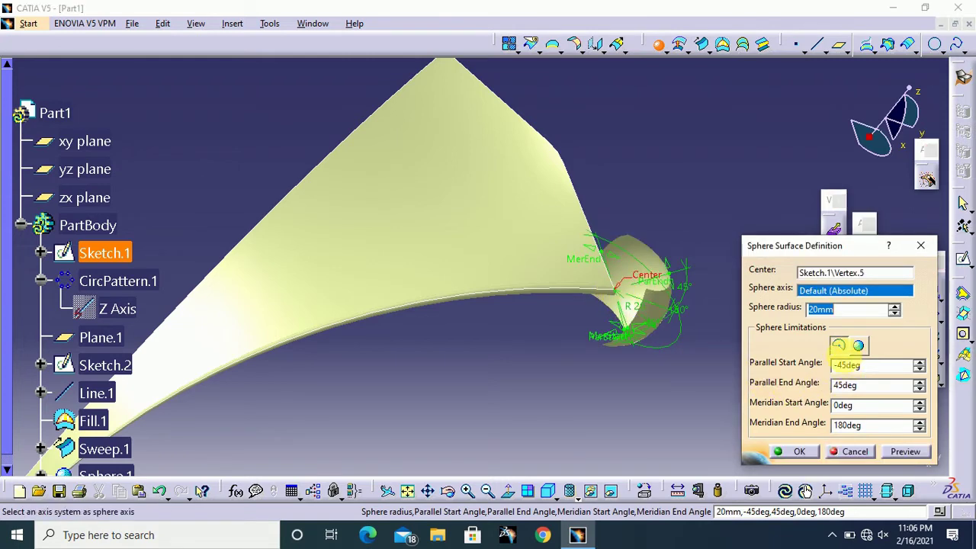
left_click(859, 346)
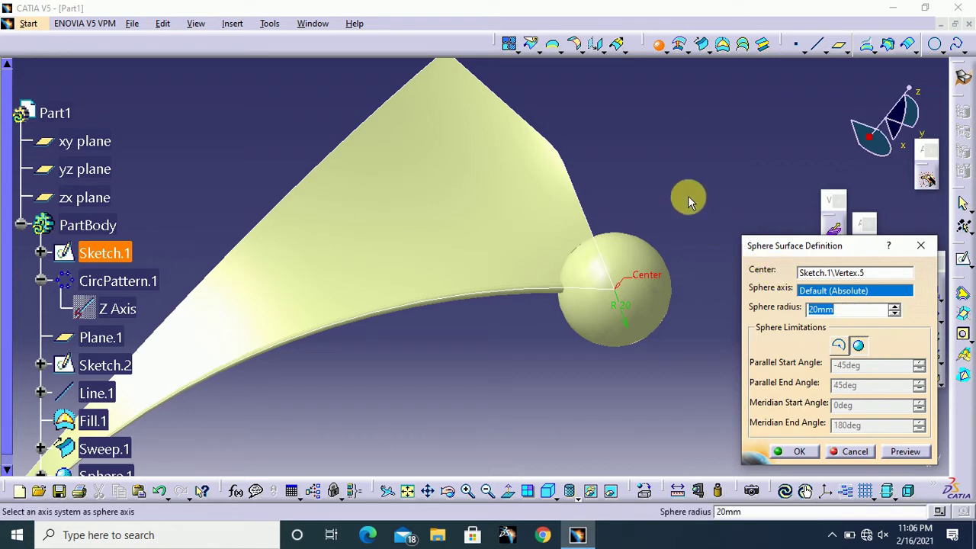
middle_click_drag(671, 175, 681, 273)
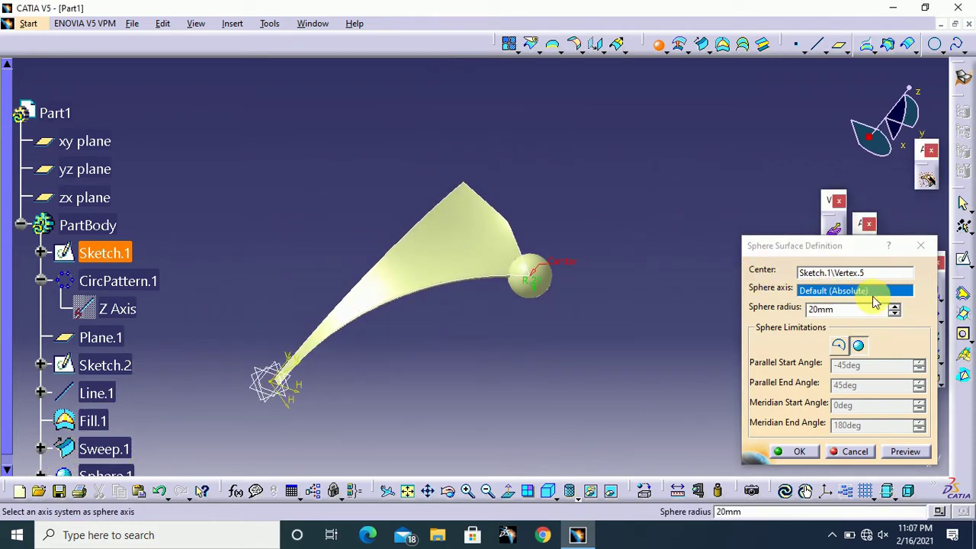
double_click(860, 310)
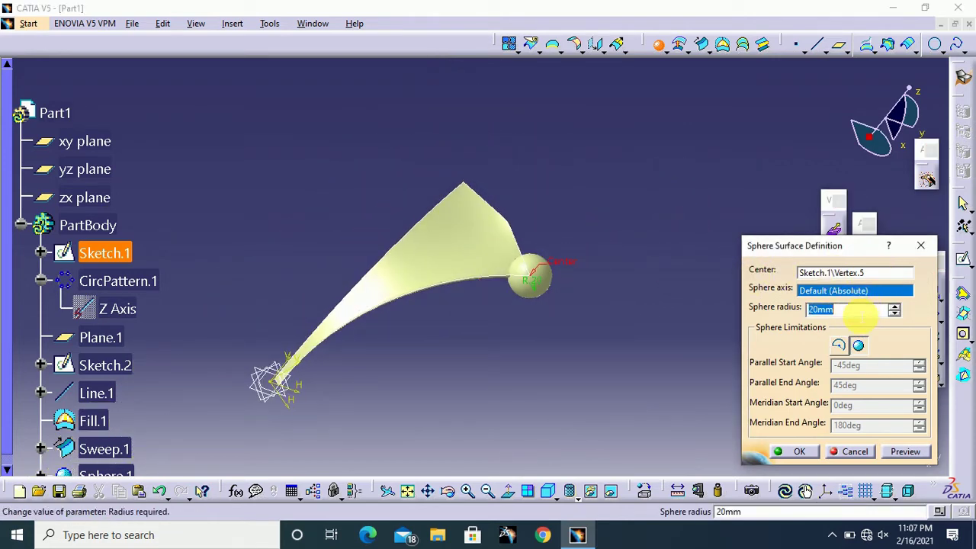
left_click(912, 454)
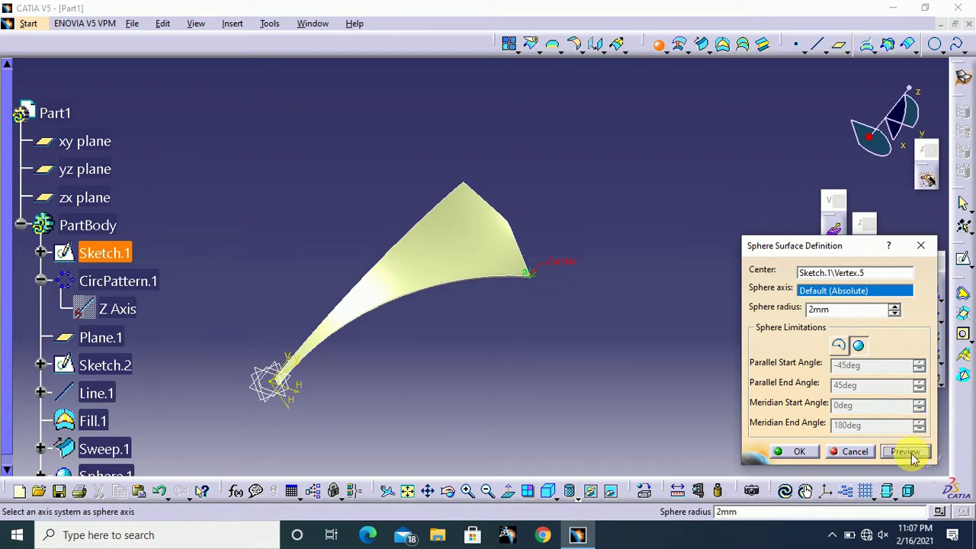
left_click(795, 457)
Create a circular Center and radius sweep along Sketch.2 with a constant 2 mm radius.
middle_click_drag(667, 371, 701, 227)
middle_click_drag(740, 327, 527, 312)
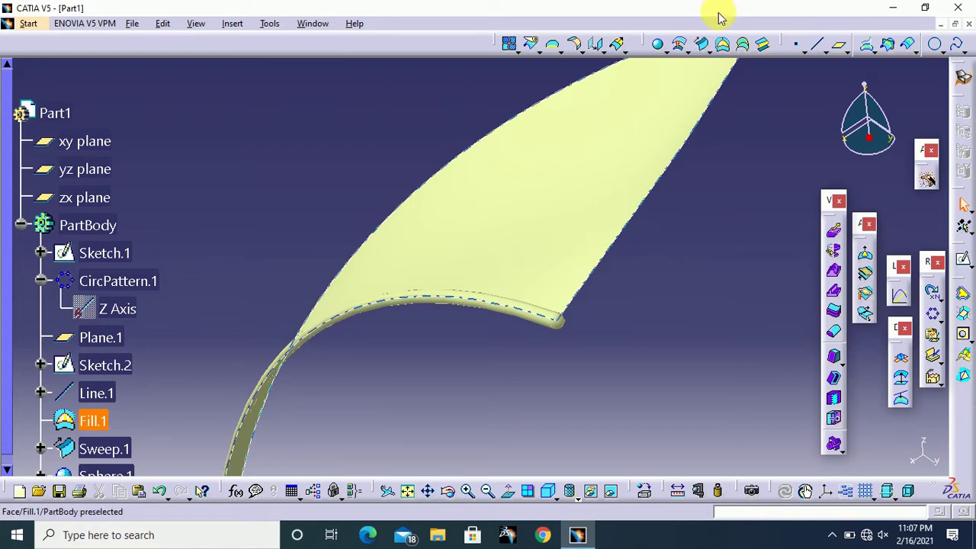
left_click(702, 43)
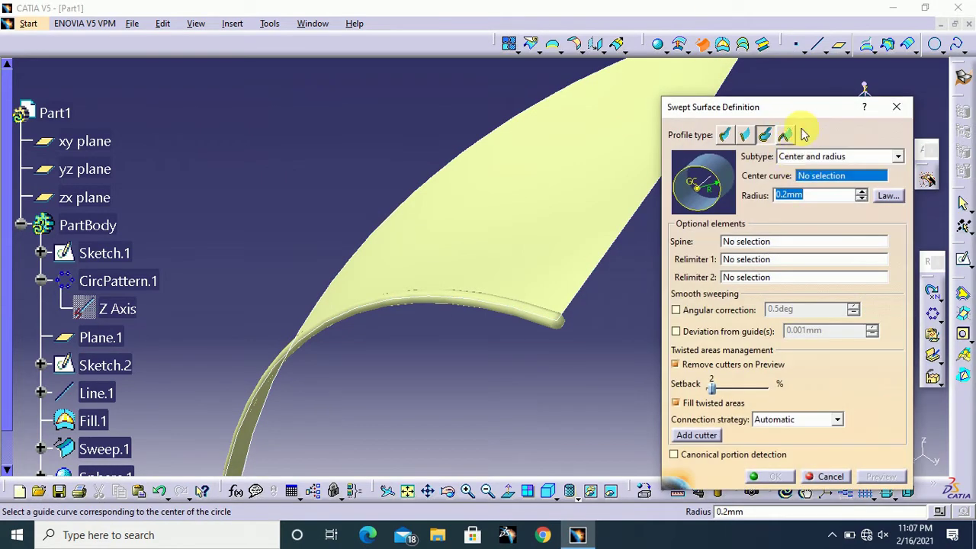
middle_click_drag(793, 84, 690, 193)
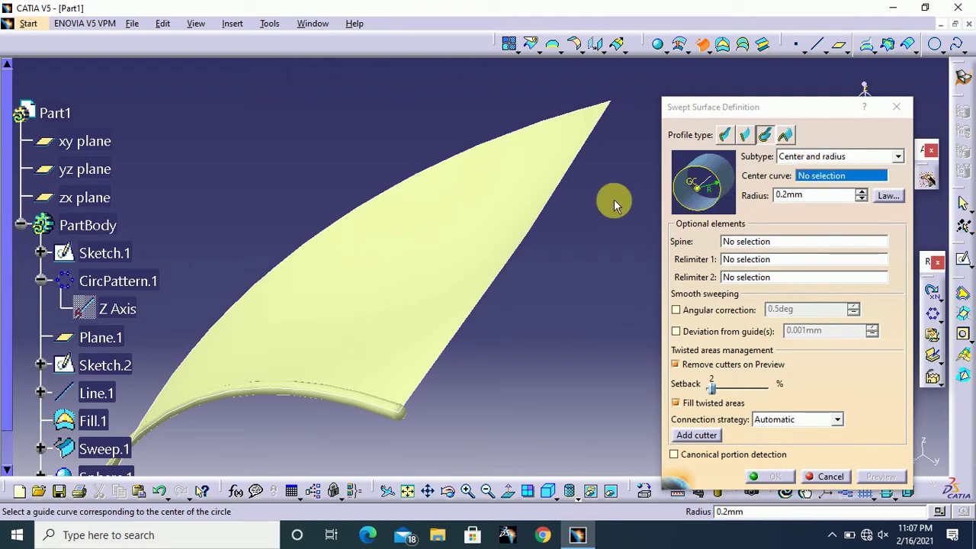
left_click(562, 188)
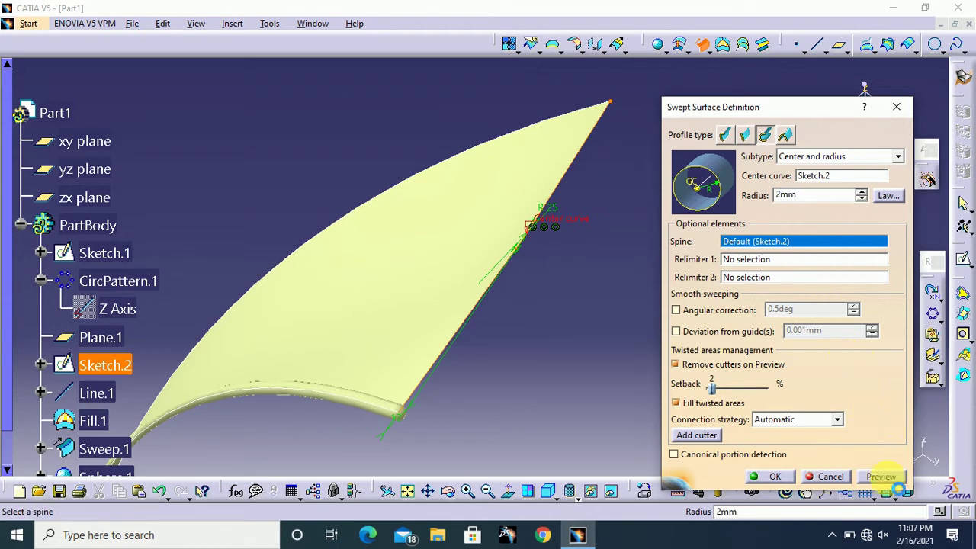
left_click(883, 477)
left_click(775, 478)
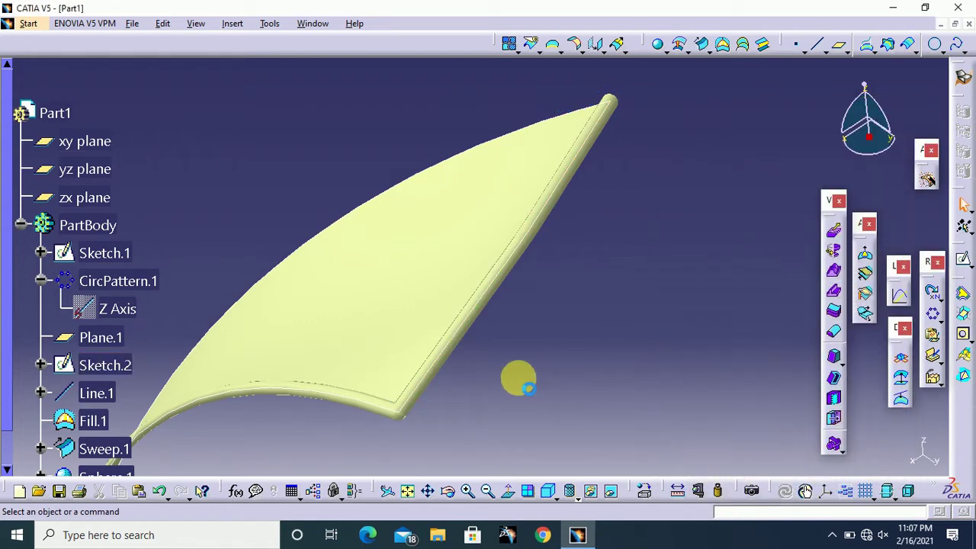
middle_click_drag(499, 389, 547, 176)
middle_click_drag(568, 286, 531, 246)
left_click(549, 490)
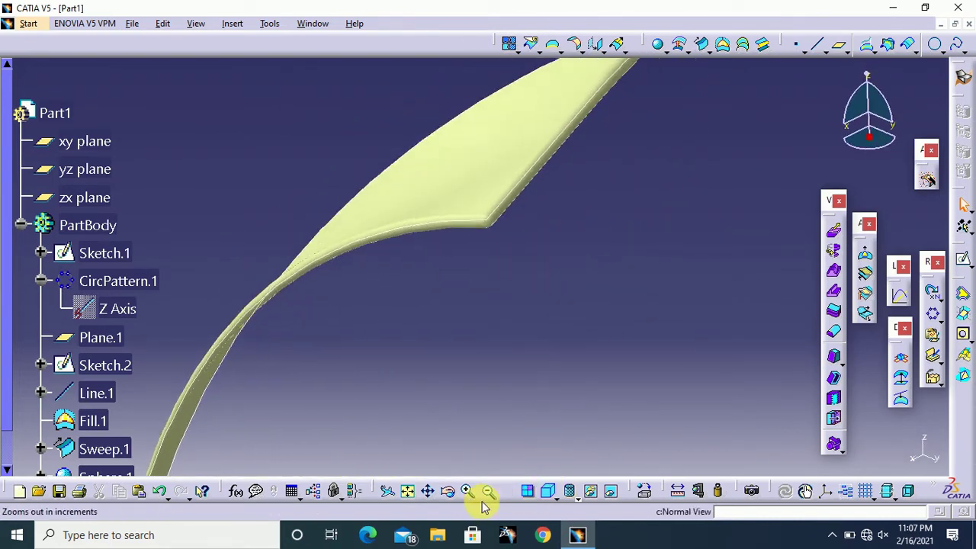
left_click(488, 490)
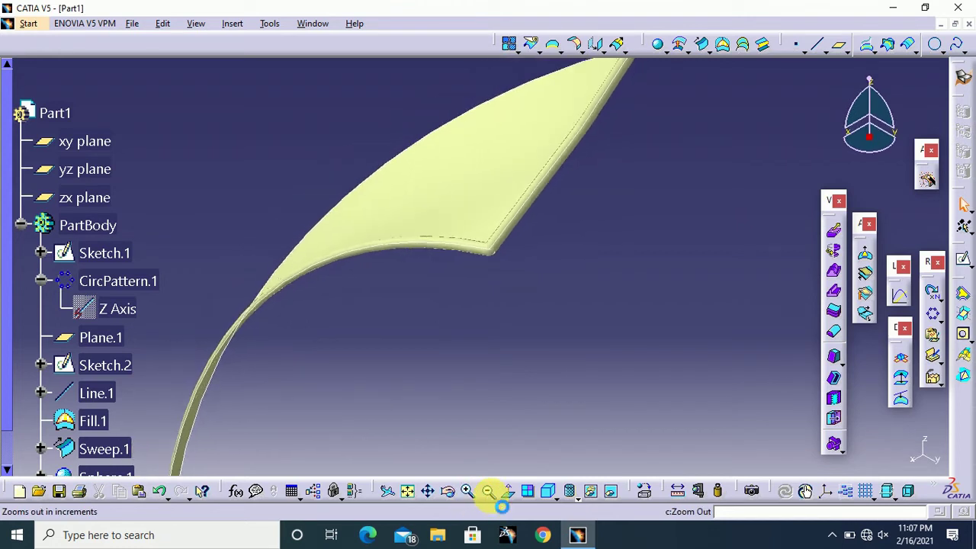
middle_click_drag(616, 195, 541, 297)
middle_click_drag(500, 332, 665, 276)
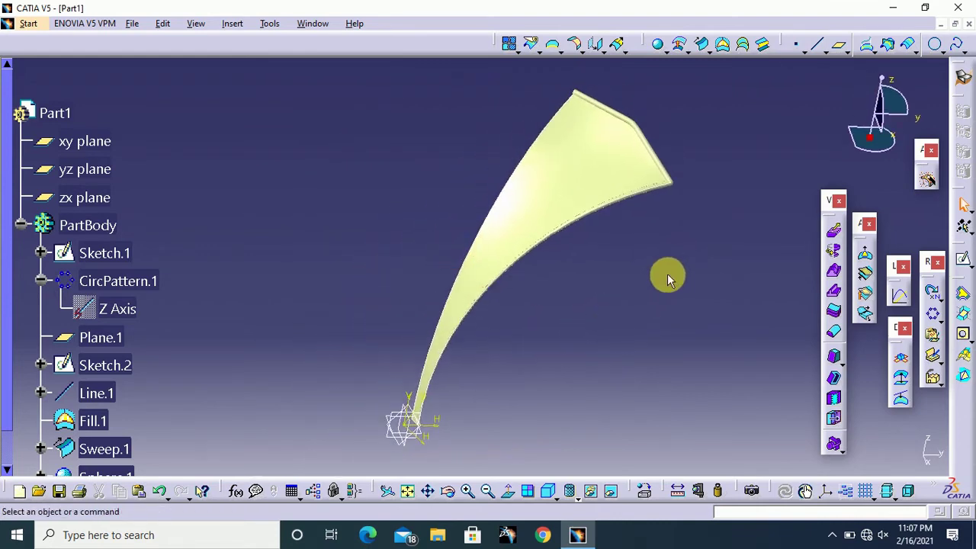
Switch from the surface design workbench to Part Design.
left_click(27, 24)
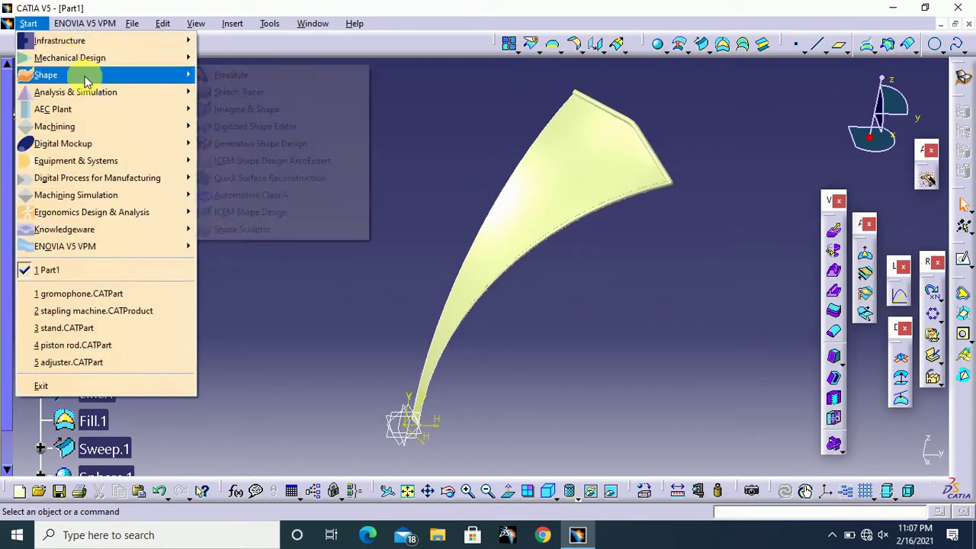
mouse_move(97, 64)
left_click(222, 58)
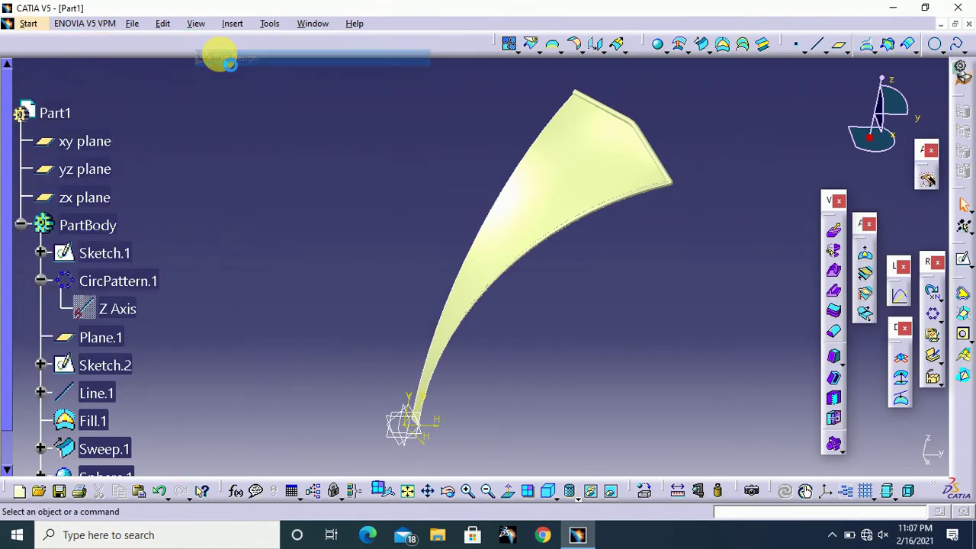
Thicken the Fill.1 surface into a solid with a 1 mm first offset and 0 mm second offset in the reversed direction.
left_click(809, 45)
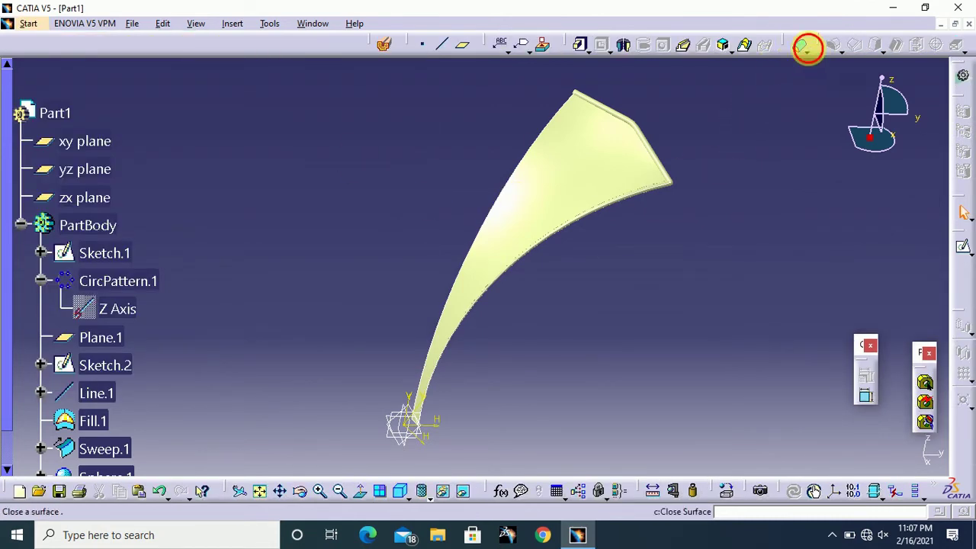
left_click(828, 89)
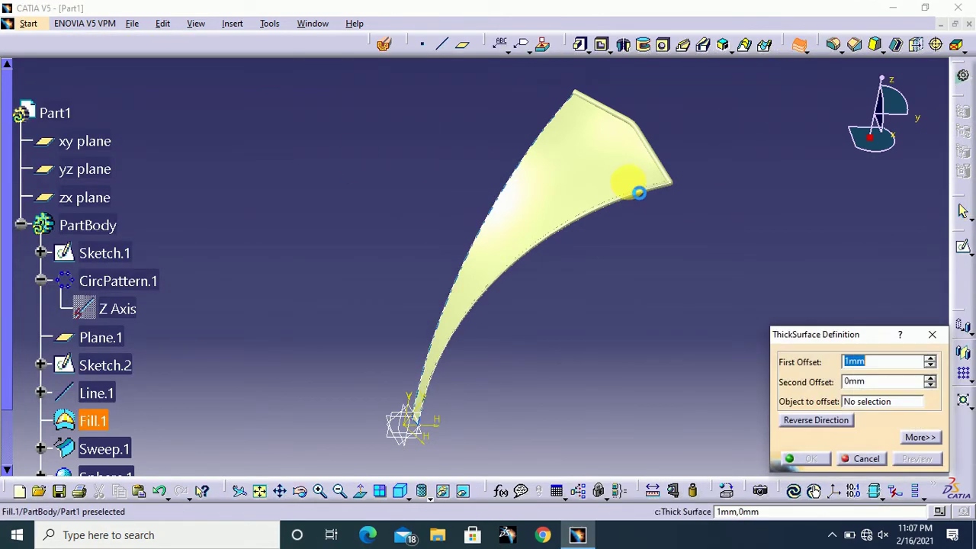
left_click(574, 178)
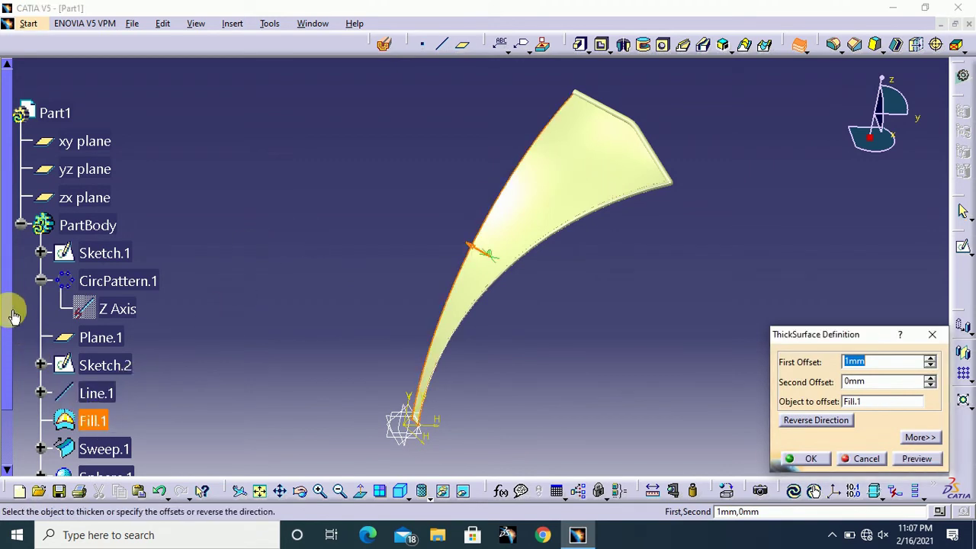
left_click_drag(11, 311, 72, 393)
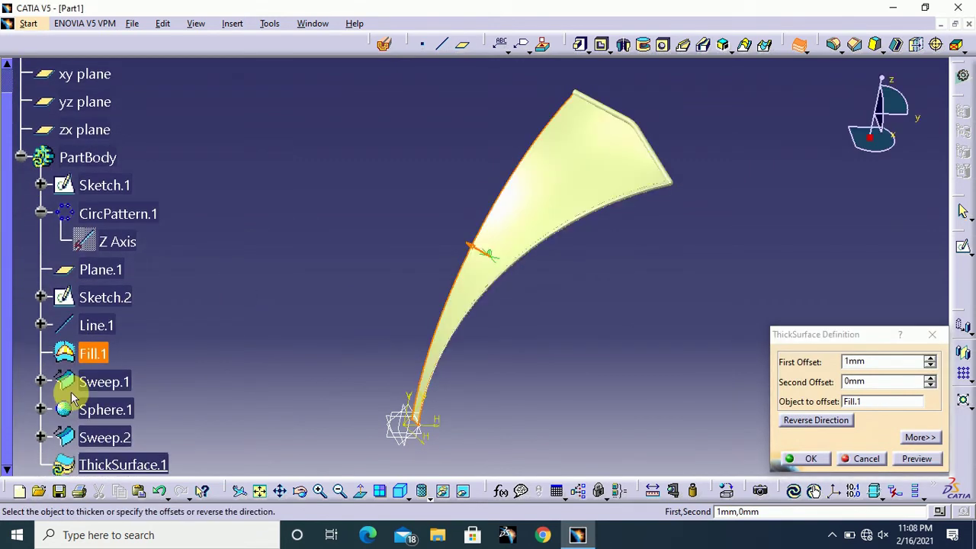
left_click(801, 423)
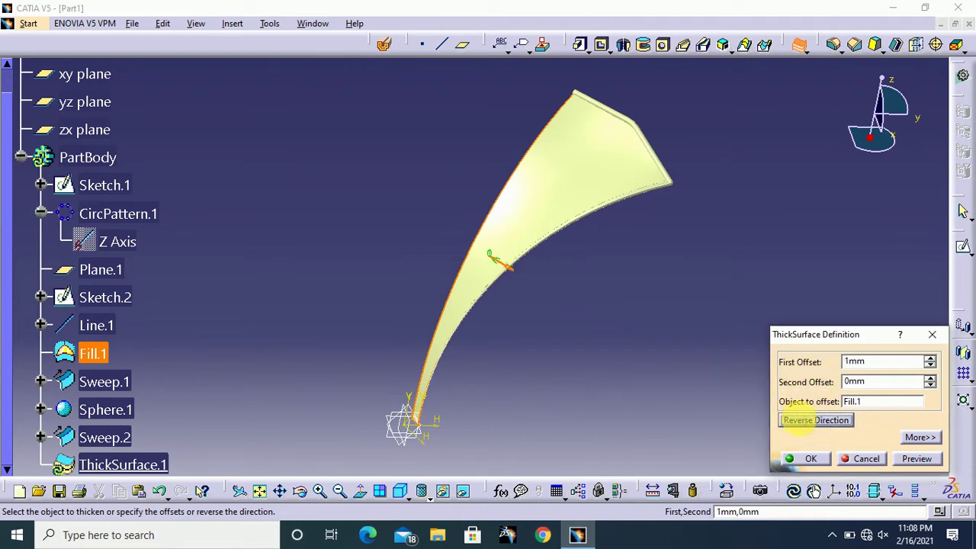
left_click(811, 460)
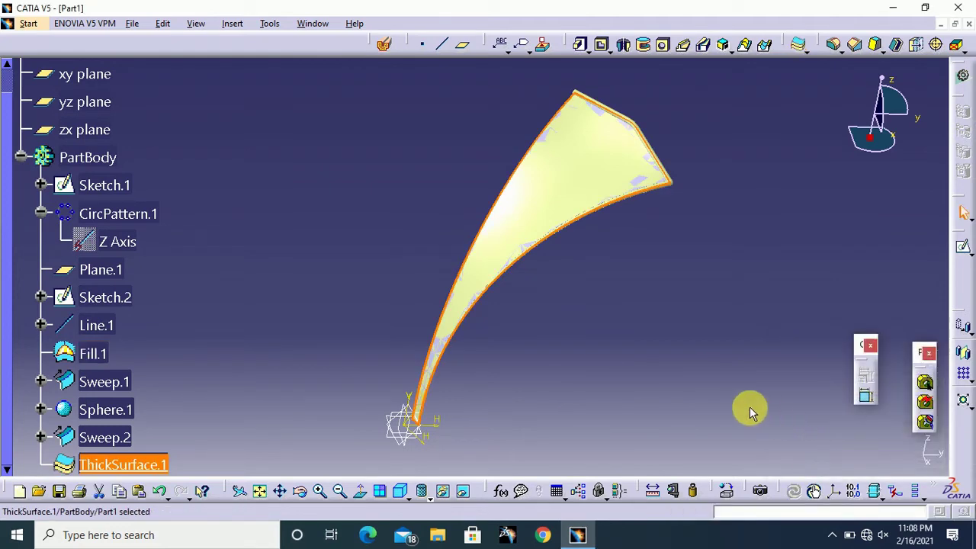
Convert Sweep.1, Sphere.1 and Sweep.2 into solids with Close Surface.
left_click(813, 48)
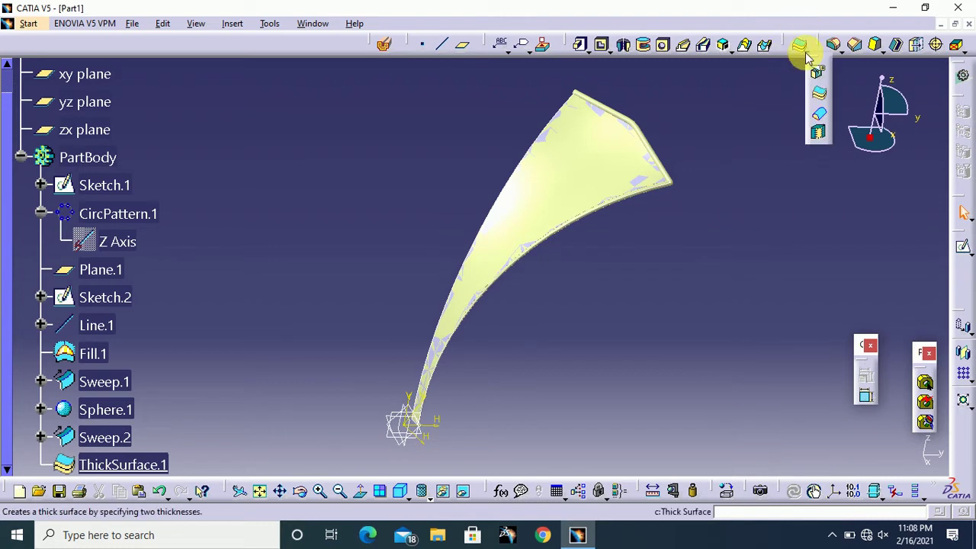
left_click(819, 120)
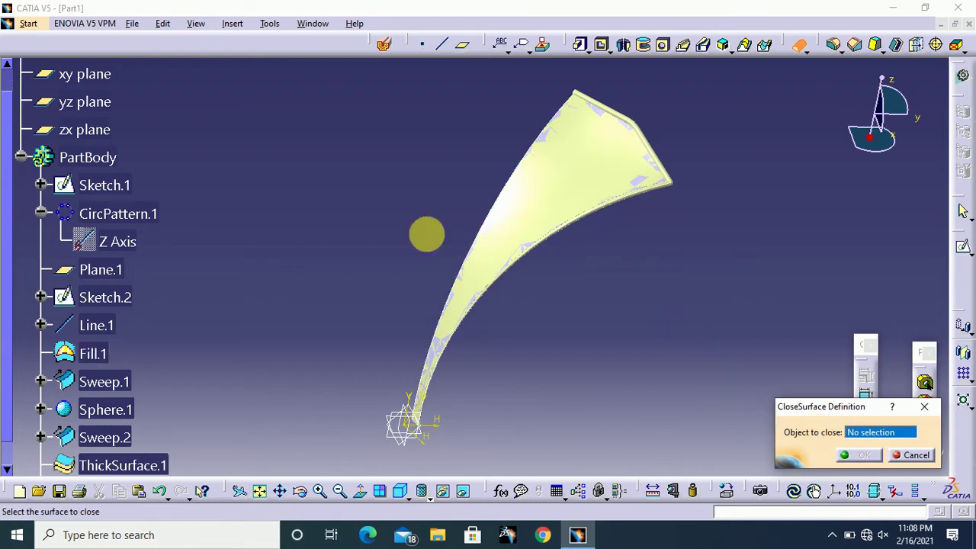
left_click(106, 385)
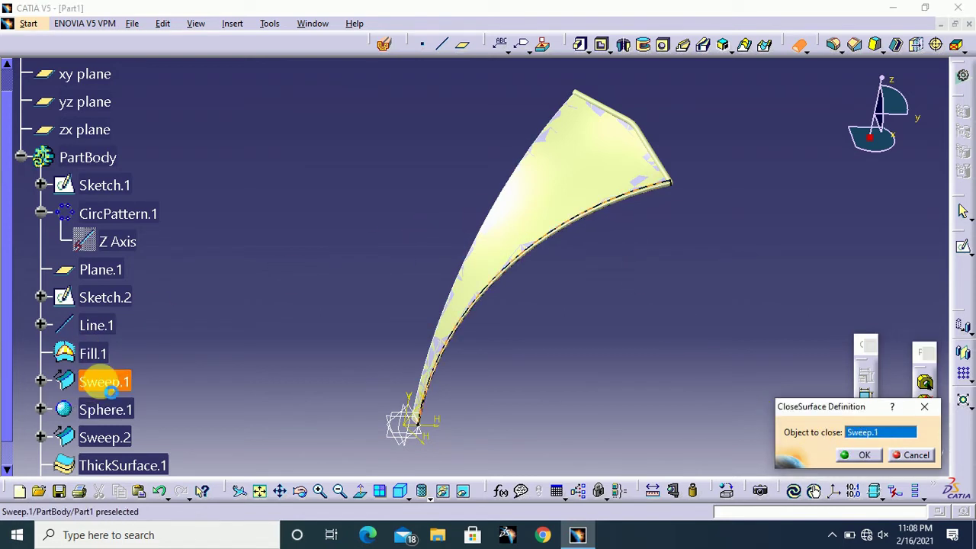
left_click(865, 455)
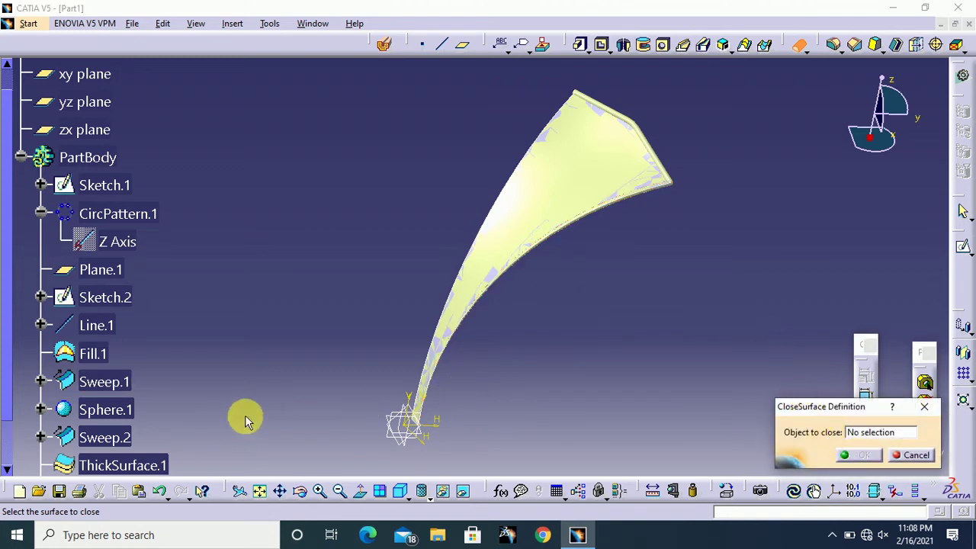
left_click(126, 411)
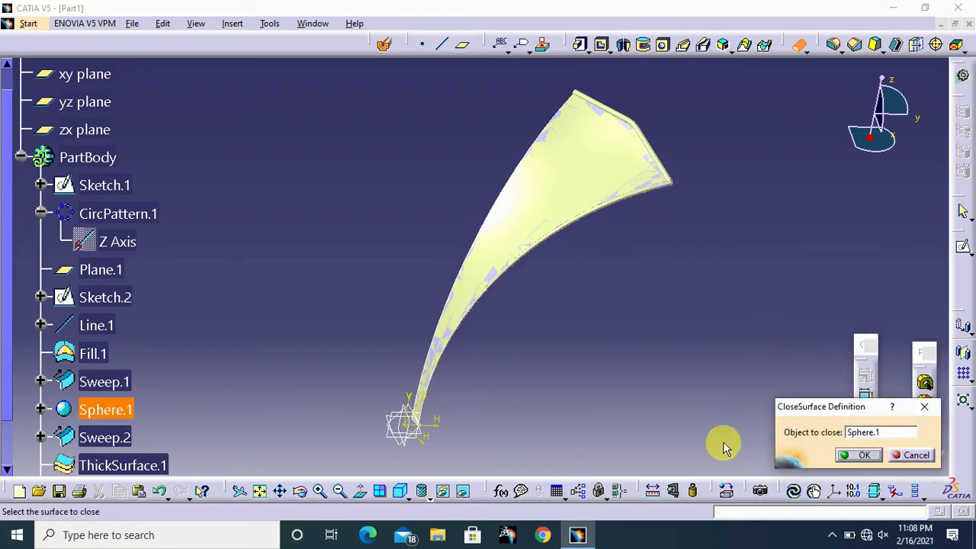
left_click(858, 456)
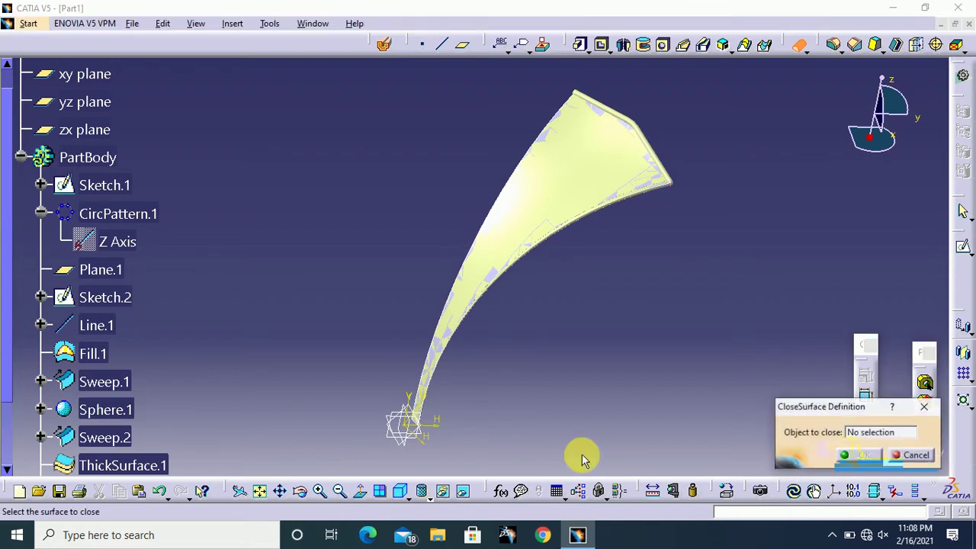
left_click(116, 447)
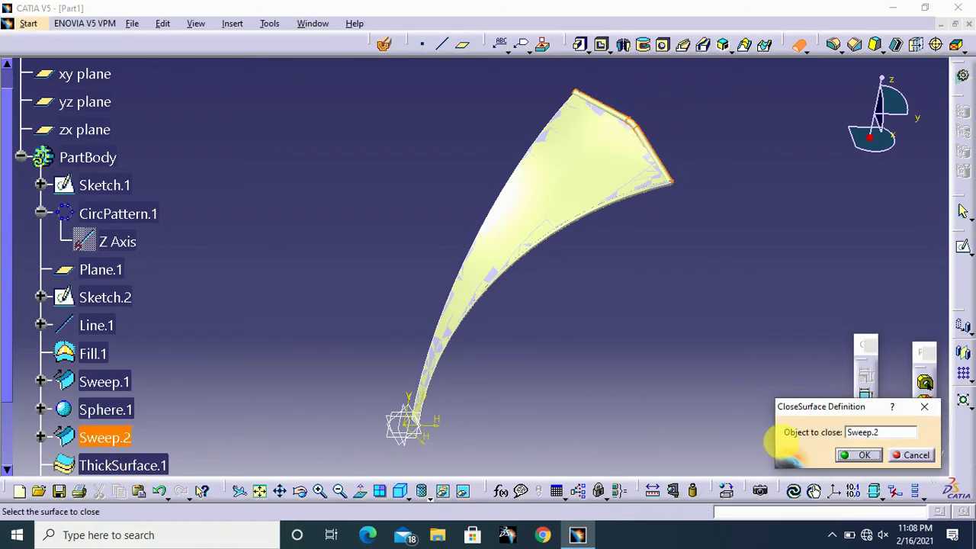
left_click(867, 456)
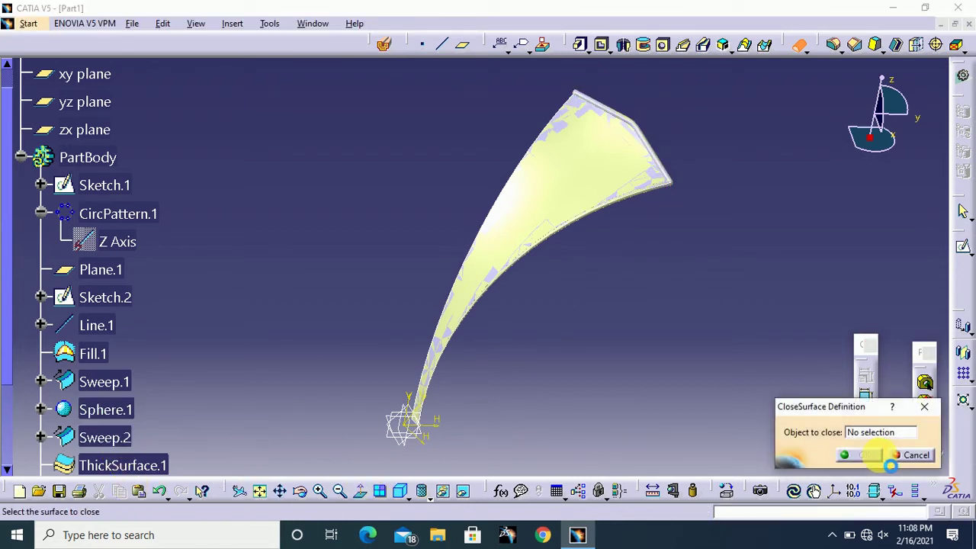
left_click(905, 456)
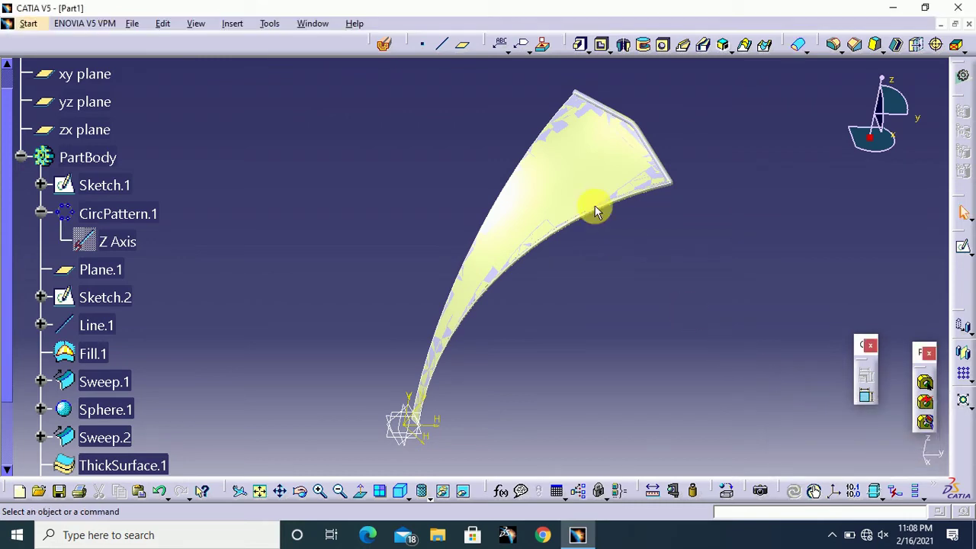
Hide all surfaces, curves and lines in the part.
left_click(279, 25)
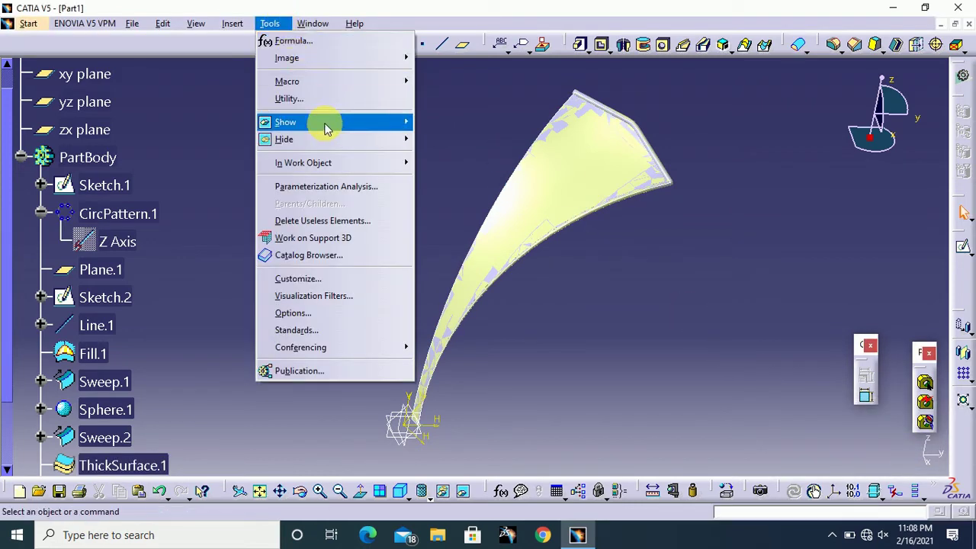
mouse_move(389, 151)
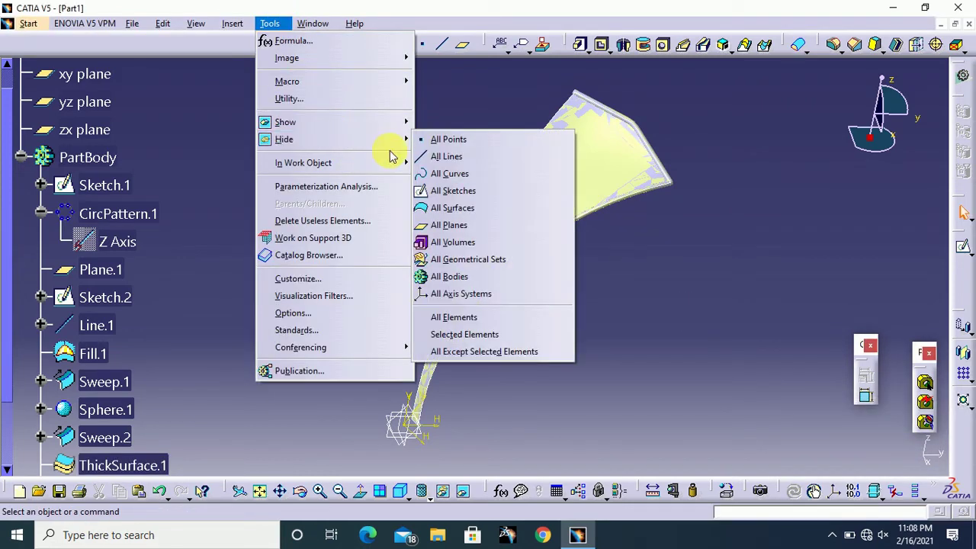
left_click(454, 207)
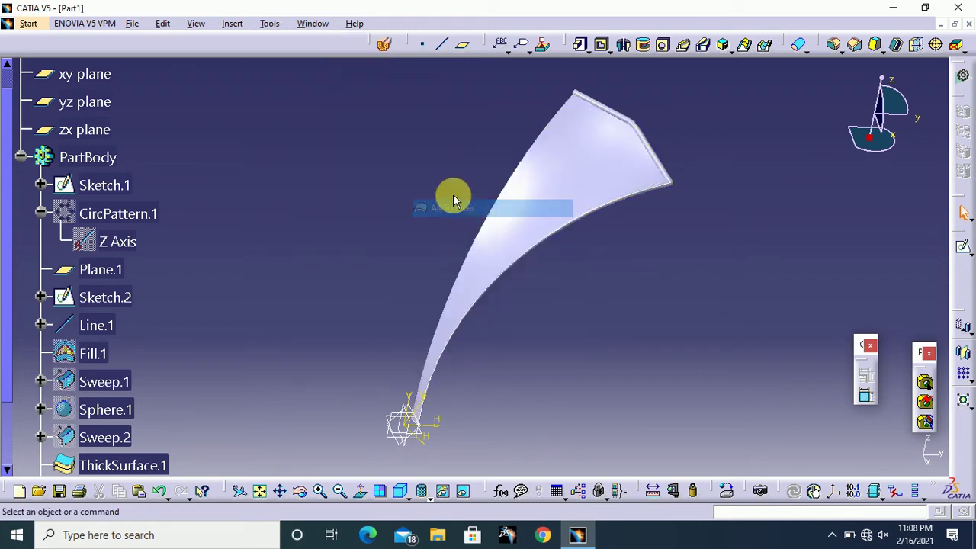
left_click(279, 27)
mouse_move(330, 145)
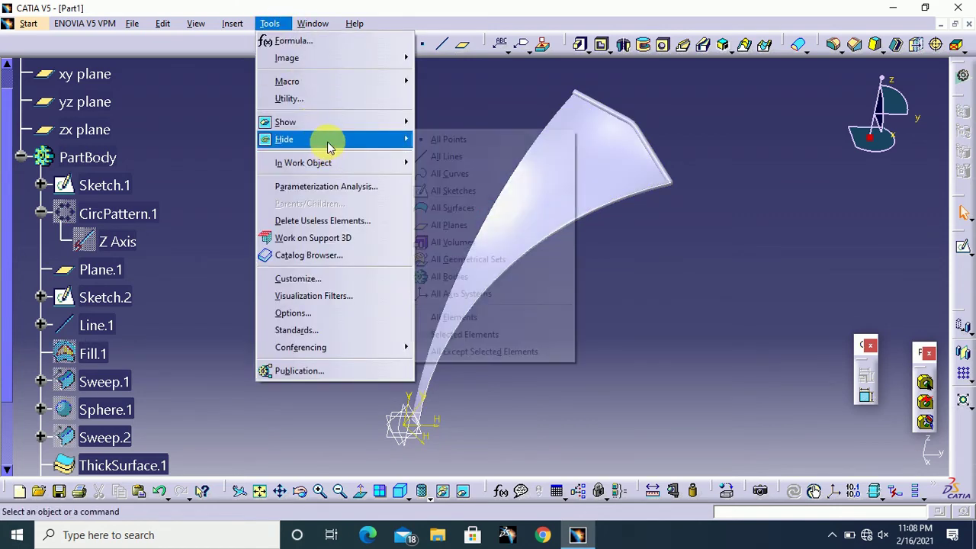
left_click(472, 174)
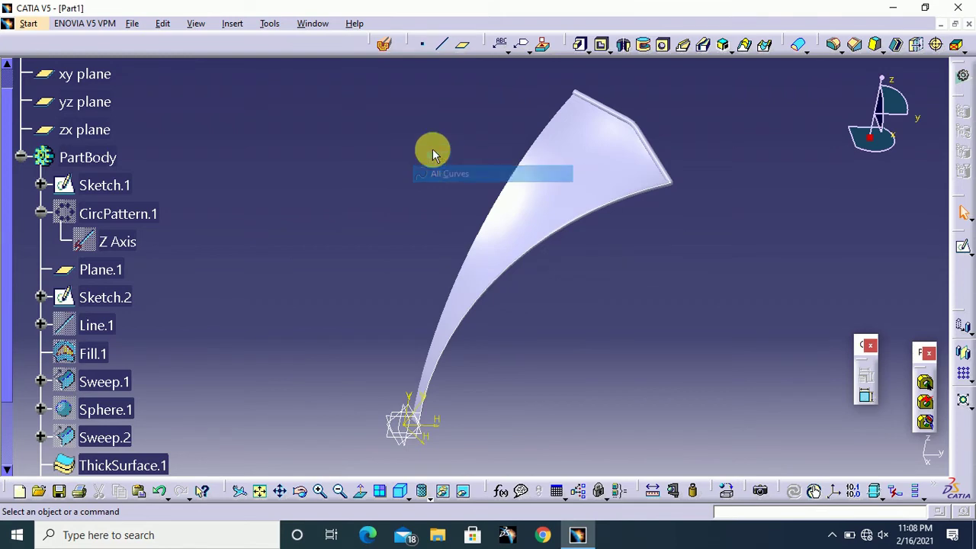
left_click(271, 26)
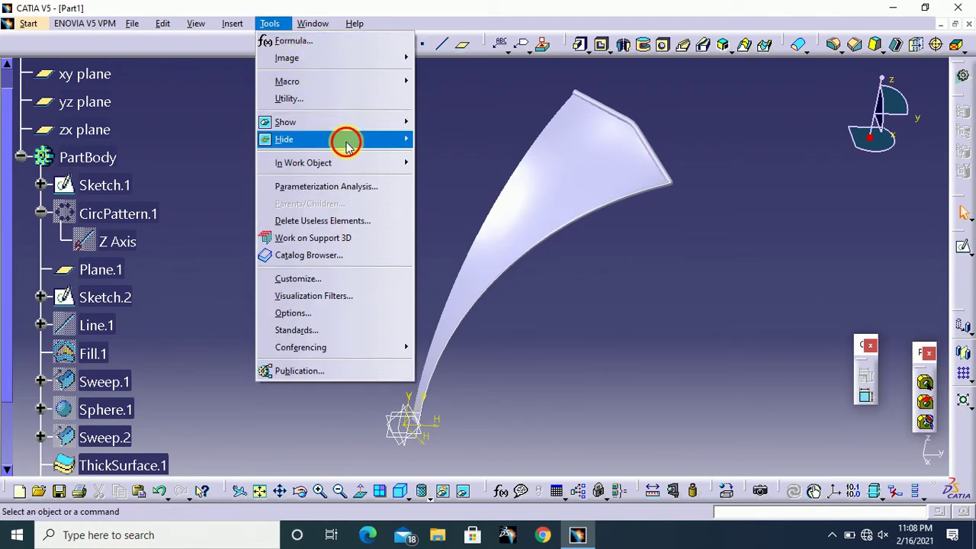
mouse_move(345, 140)
left_click(464, 152)
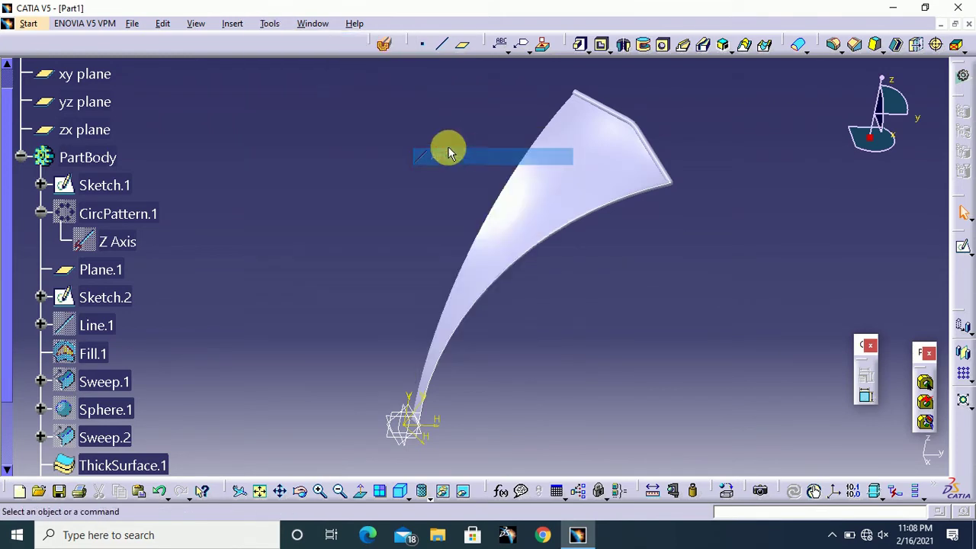
Hide all sketches and planes in the part.
left_click(268, 28)
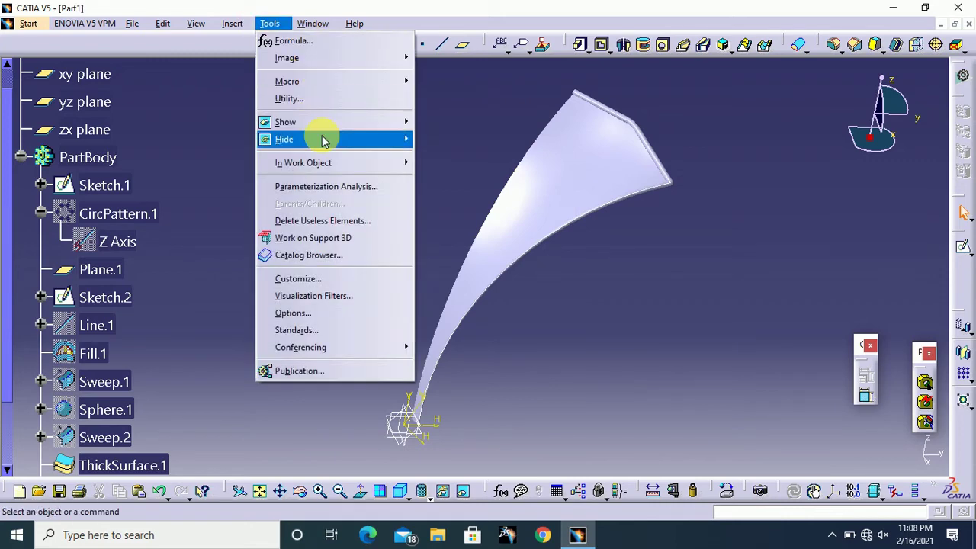
mouse_move(316, 139)
left_click(463, 193)
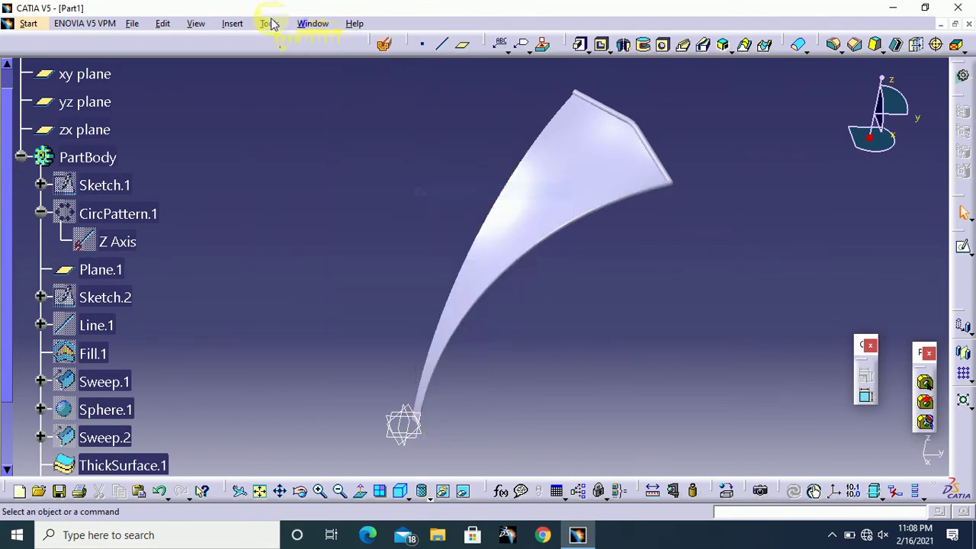
left_click(269, 24)
mouse_move(333, 142)
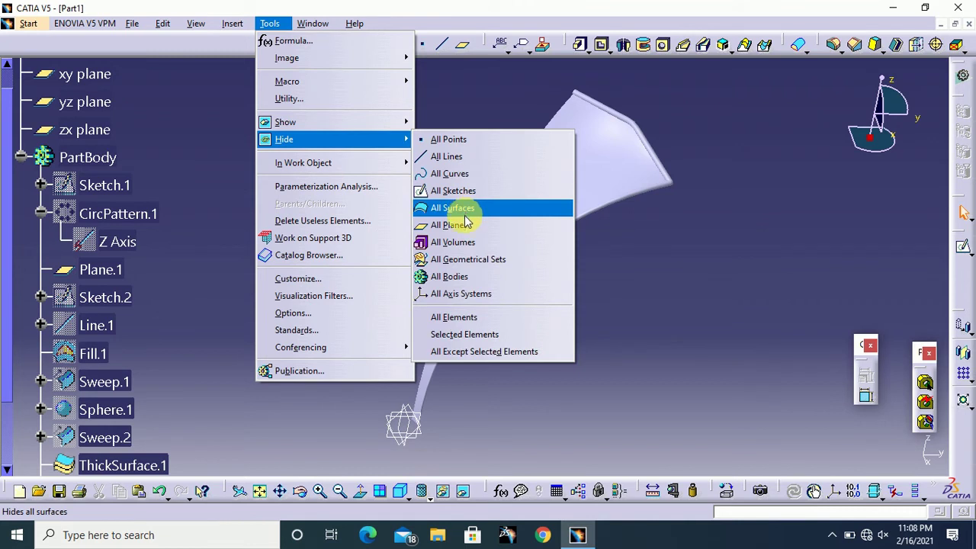
left_click(465, 214)
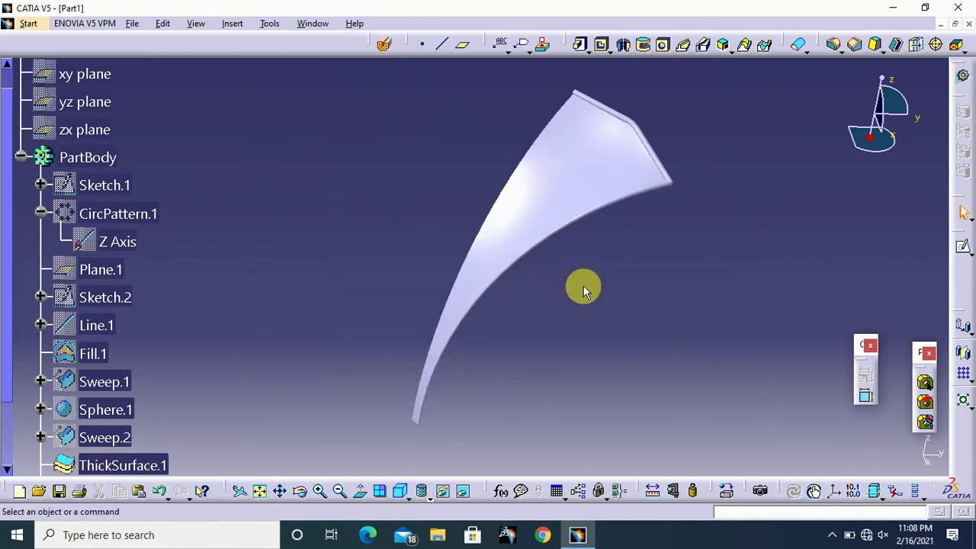
Create a circular pattern of the current solid about the Z axis as a complete crown with 8 instances.
middle_click_drag(583, 285, 587, 272)
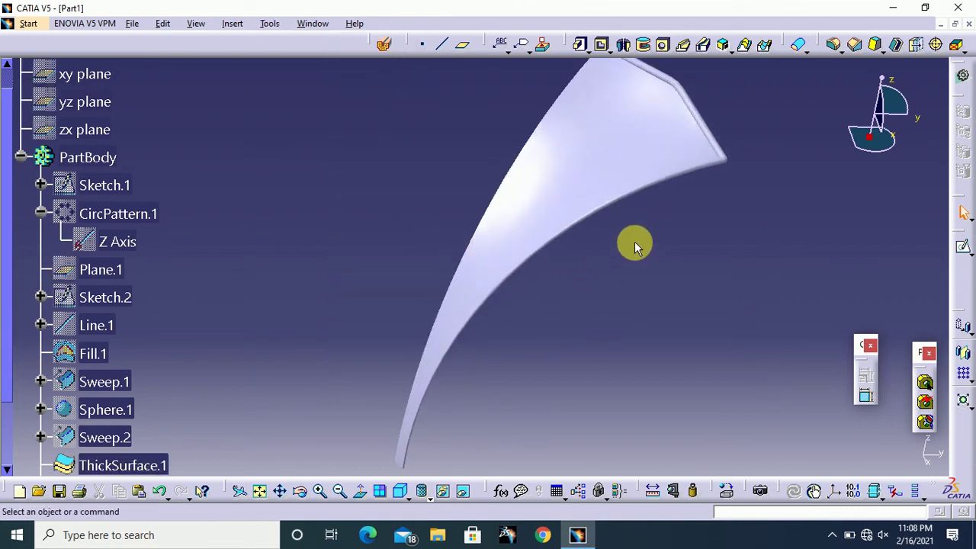
middle_click_drag(664, 218, 665, 244)
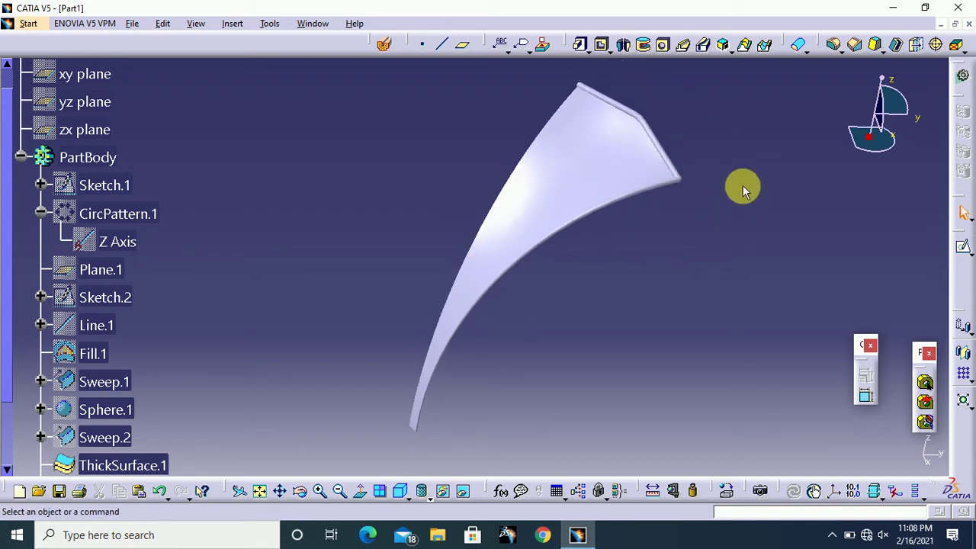
left_click(967, 385)
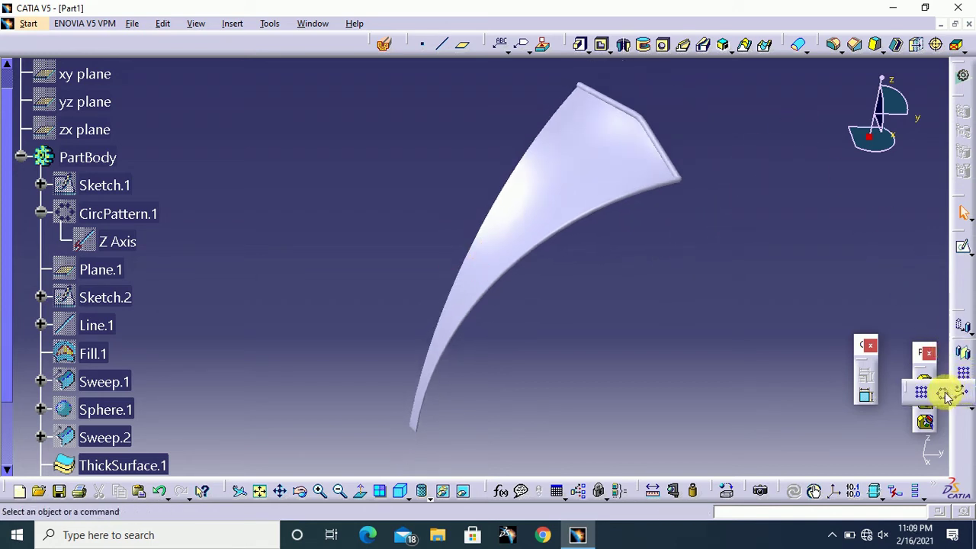
left_click(945, 395)
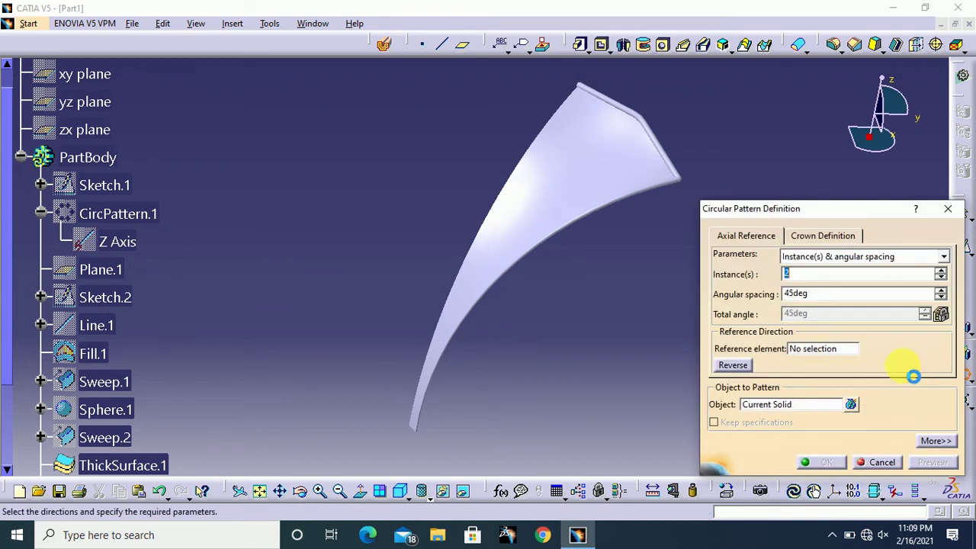
left_click(849, 263)
left_click(824, 297)
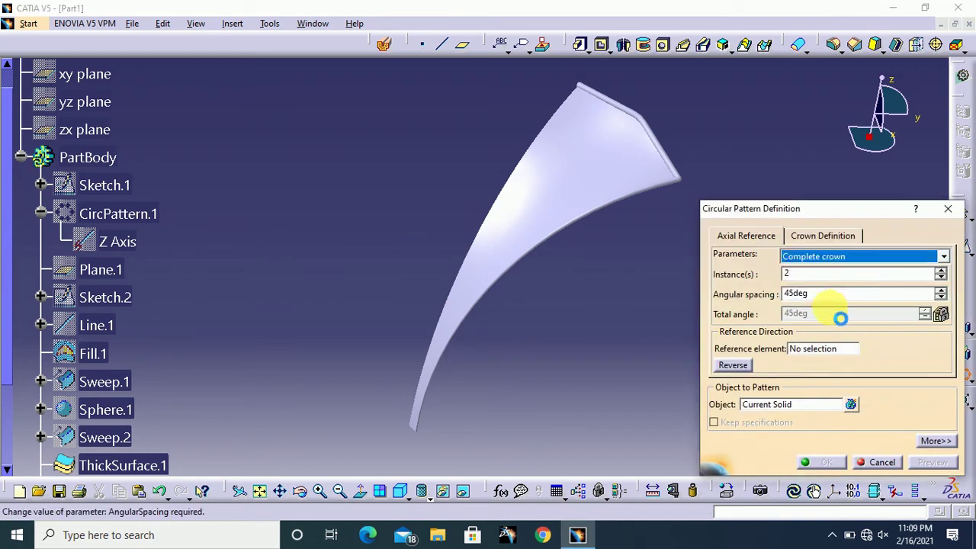
left_click(827, 276)
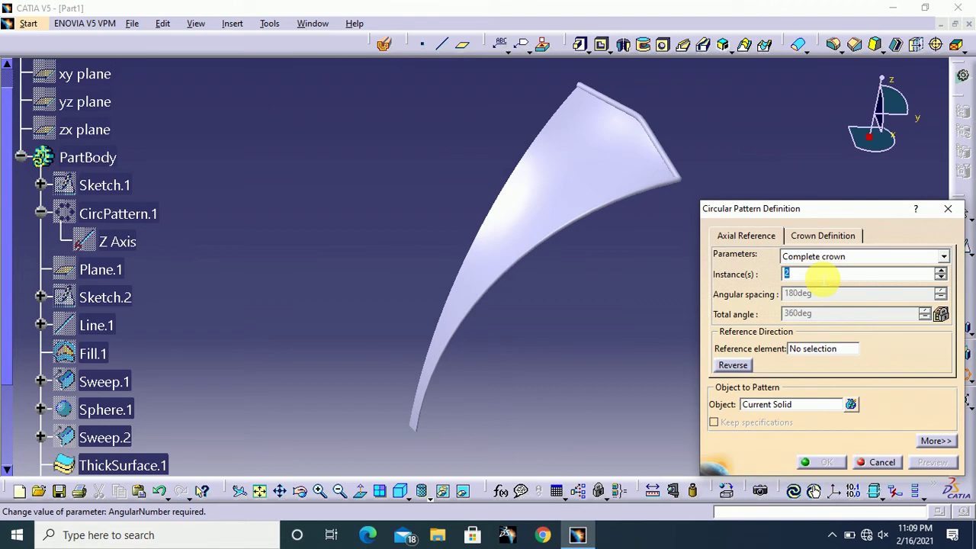
right_click(828, 350)
left_click(862, 403)
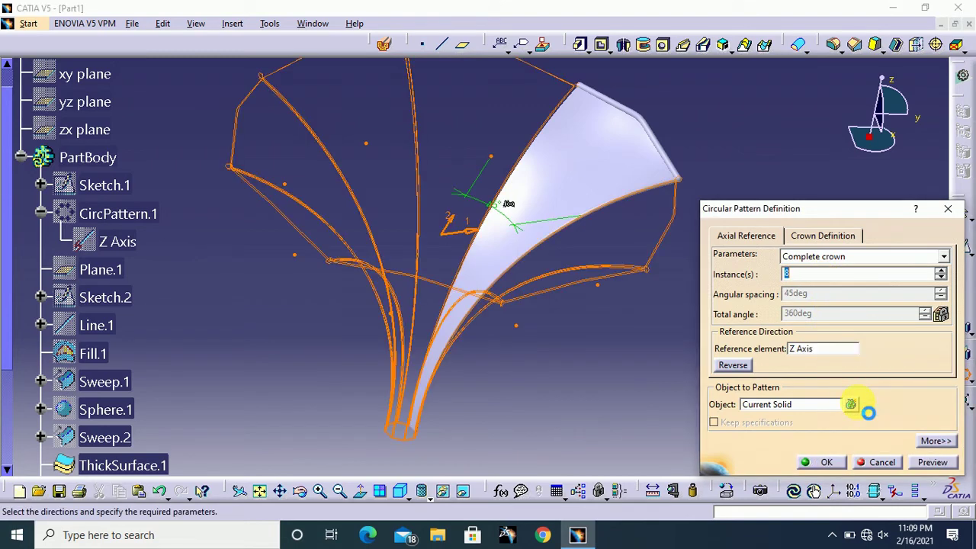
left_click(932, 463)
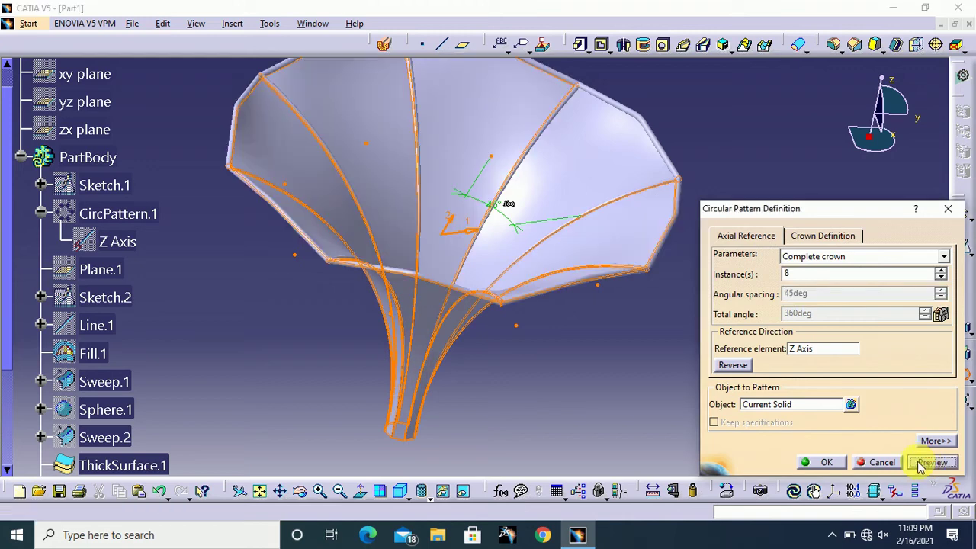
left_click(829, 463)
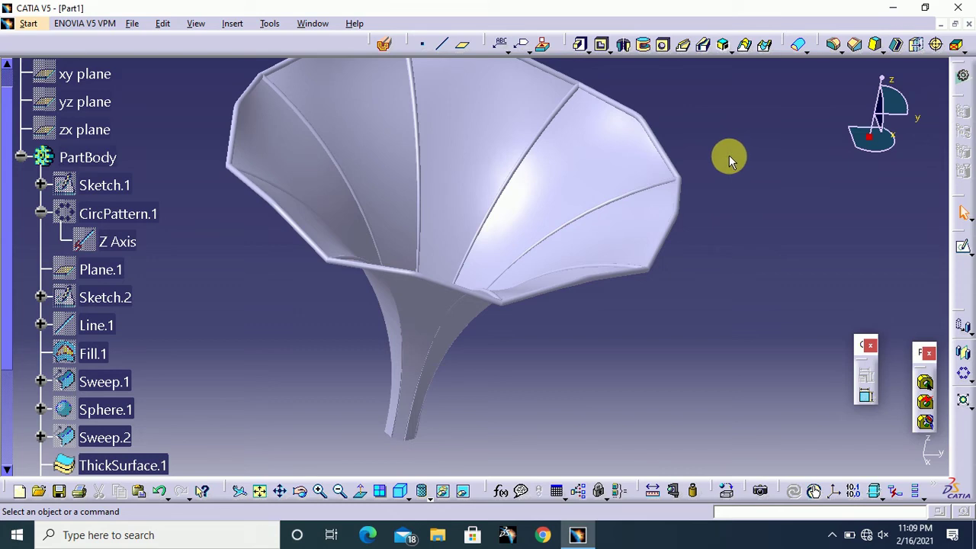
Apply the Gold Metal material from the Painting category of the default material catalog to the PartBody.
middle_click_drag(721, 142, 683, 169)
middle_click_drag(653, 267, 544, 363)
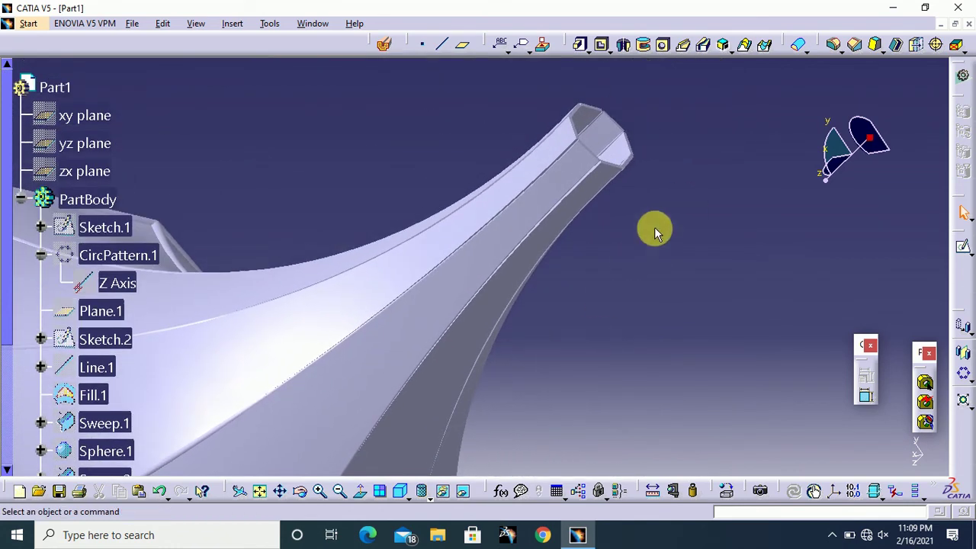
middle_click_drag(709, 124, 640, 237)
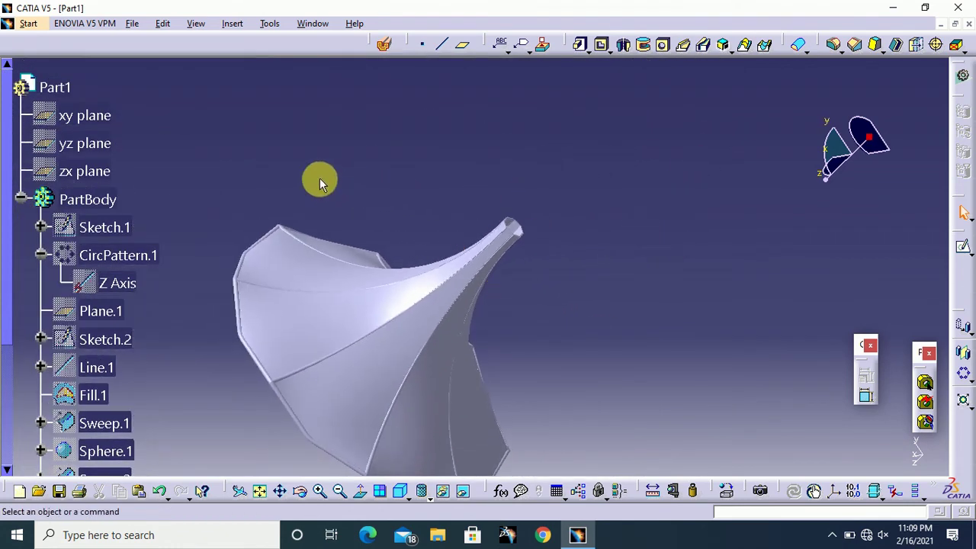
middle_click_drag(319, 183, 468, 166)
middle_click_drag(643, 144, 668, 155)
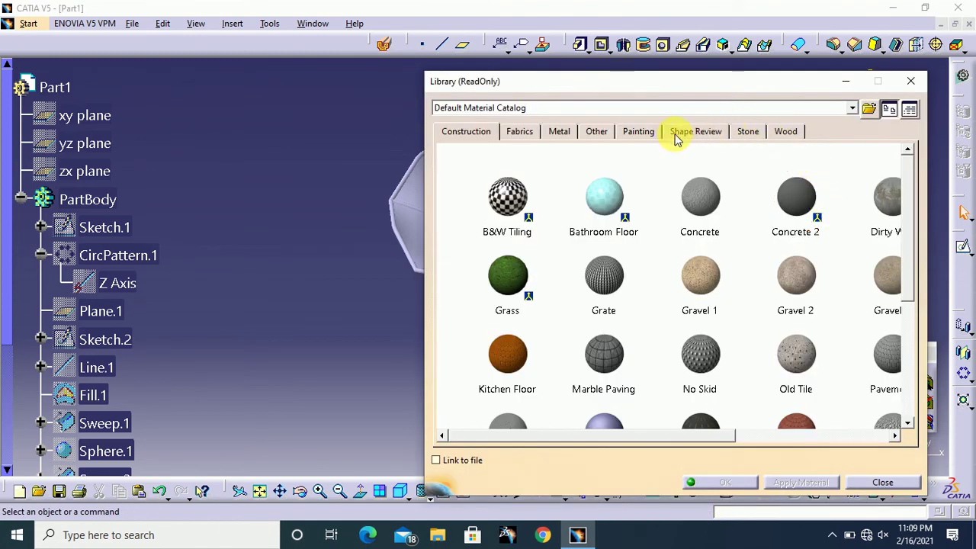
left_click(630, 135)
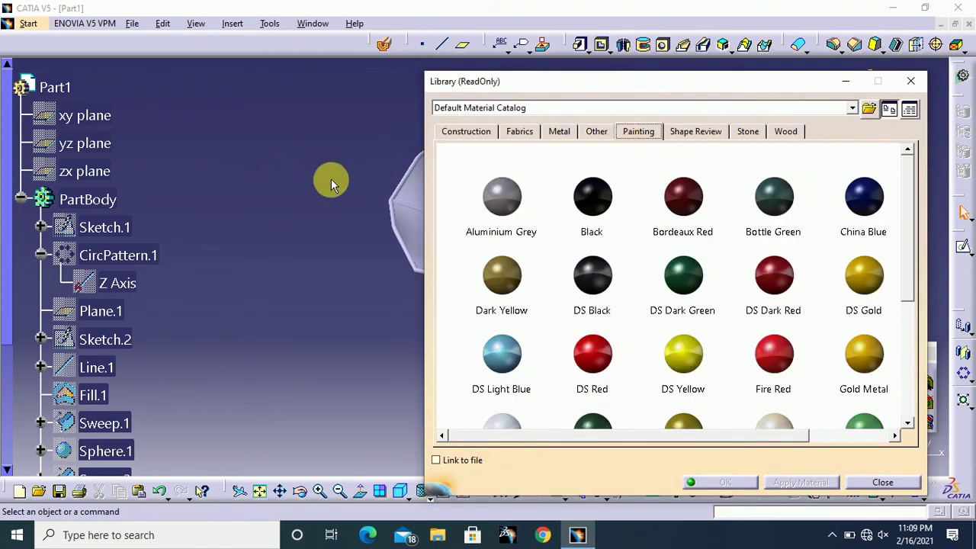
middle_click_drag(332, 183, 242, 109)
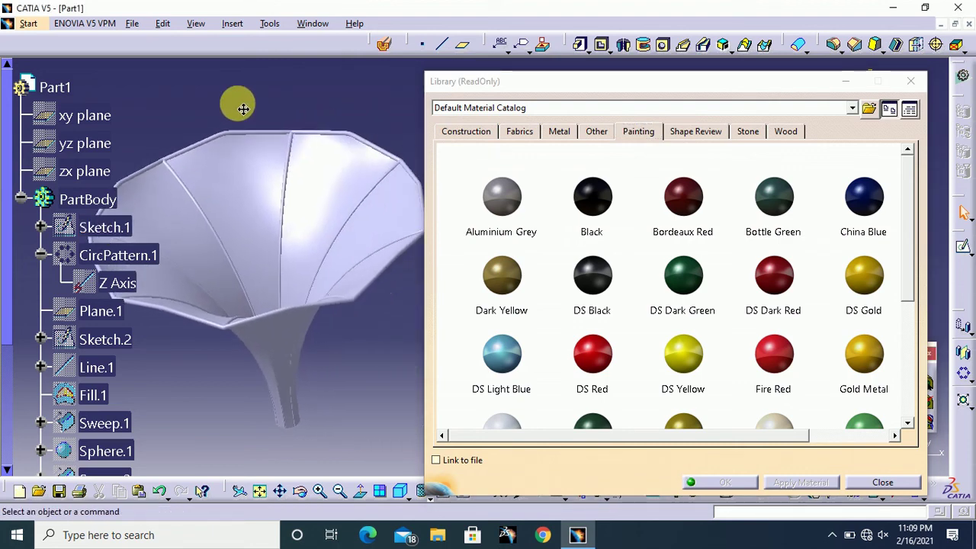
left_click(880, 366)
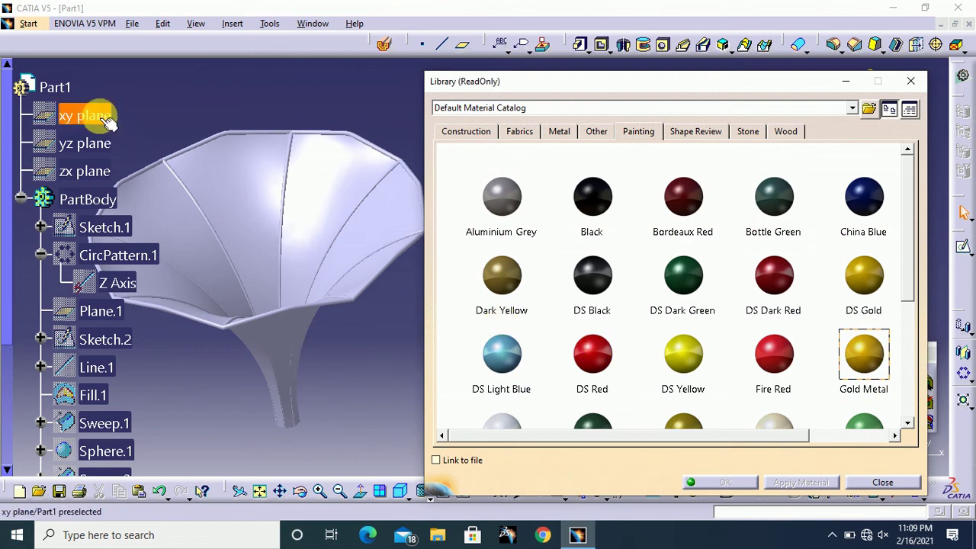
left_click(85, 201)
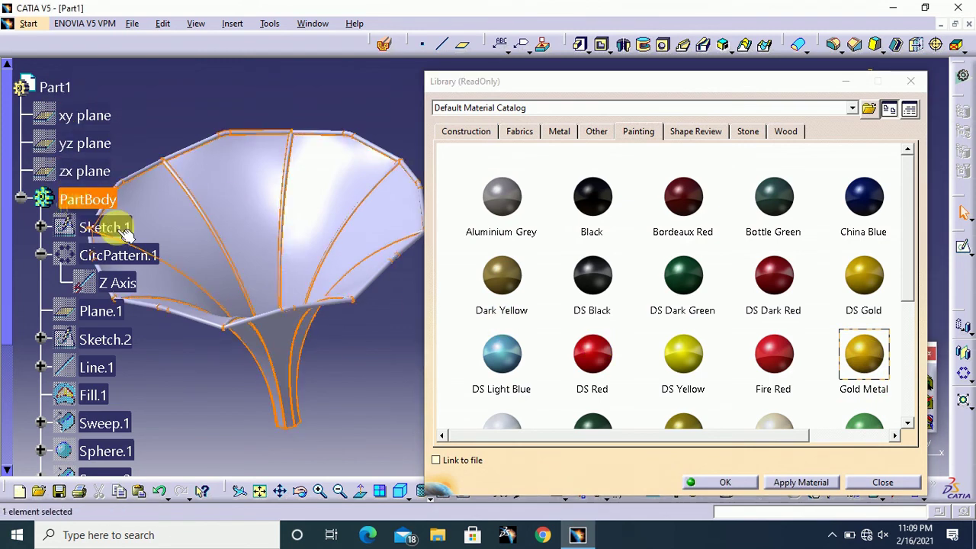
left_click(802, 483)
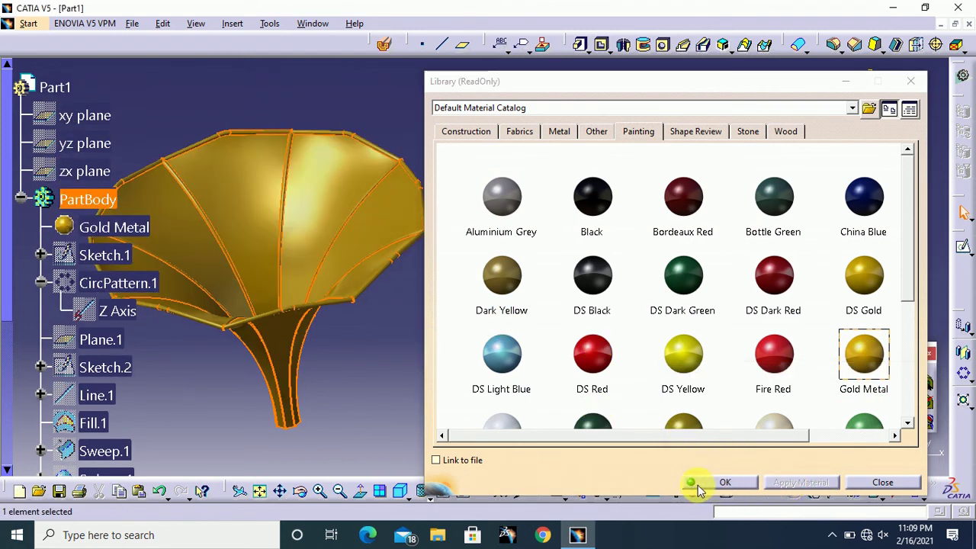
left_click(698, 490)
middle_click_drag(541, 290, 729, 234)
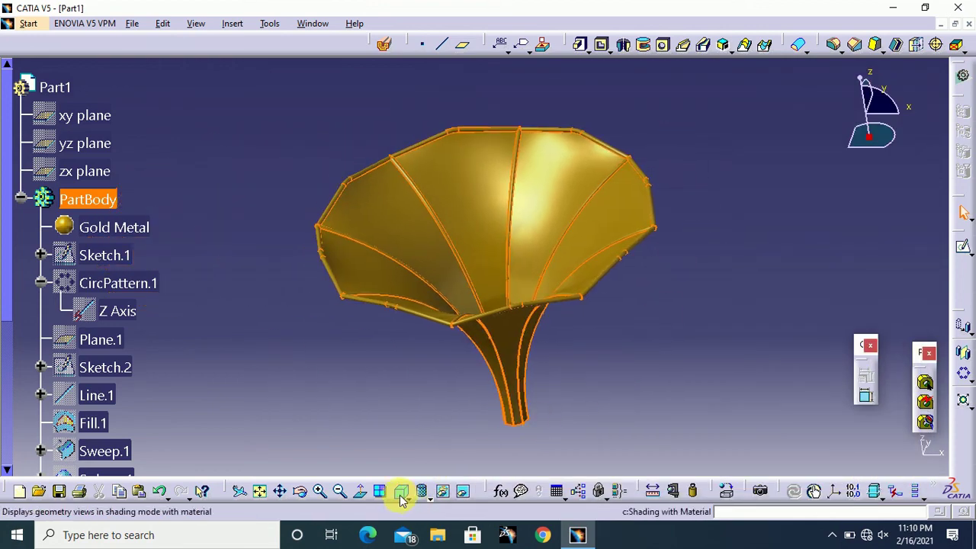
middle_click_drag(416, 462, 590, 247)
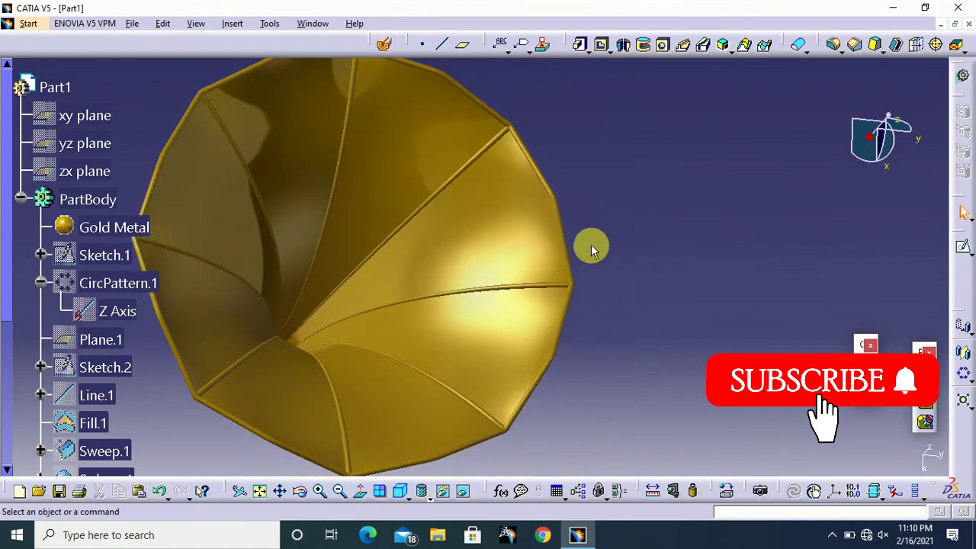